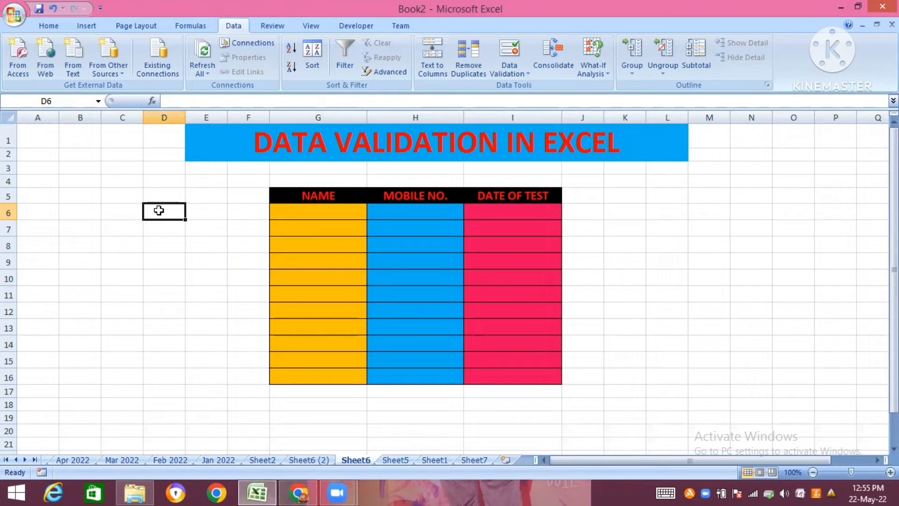
Step: Point out the NAME, MOBILE NO. and DATE OF TEST headers, then show G6's 'Please Enter Full Name Only' message
{"action": "left_click", "coordinate": [319, 194]}
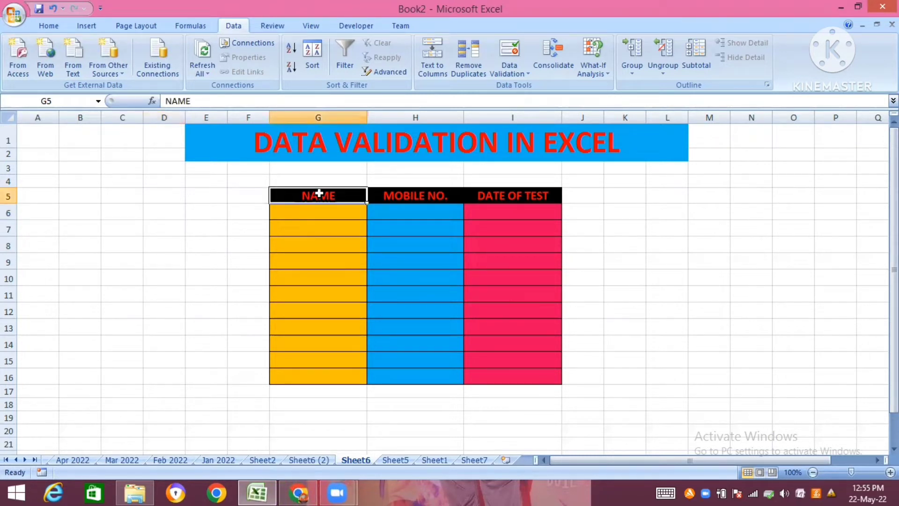
{"action": "left_click", "coordinate": [430, 194]}
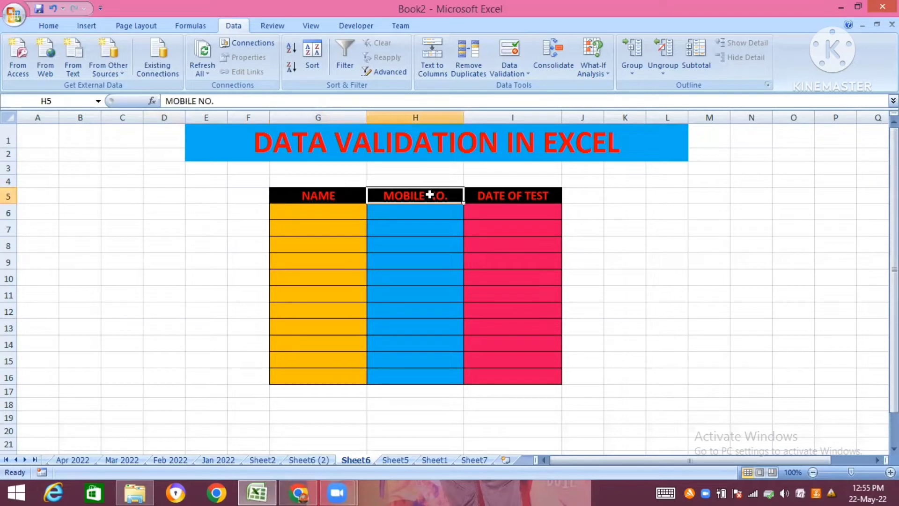
{"action": "left_click", "coordinate": [488, 199]}
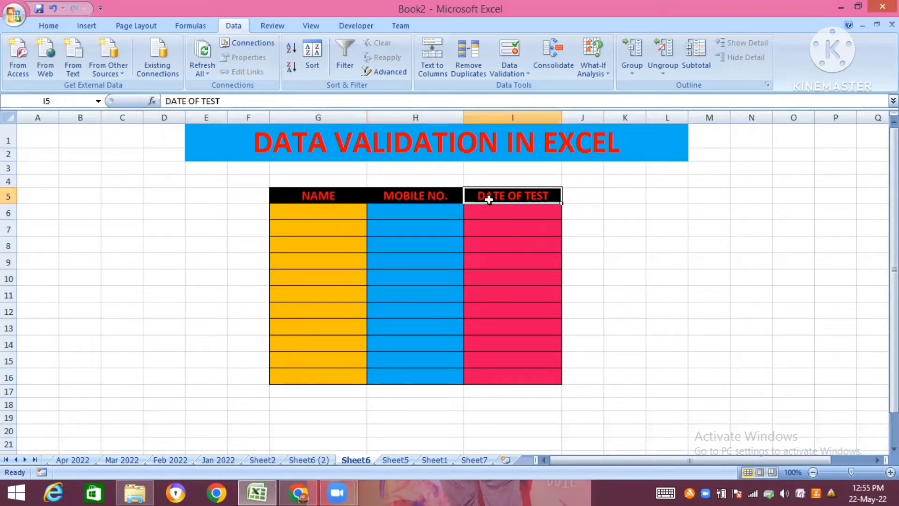
{"action": "left_click", "coordinate": [337, 213]}
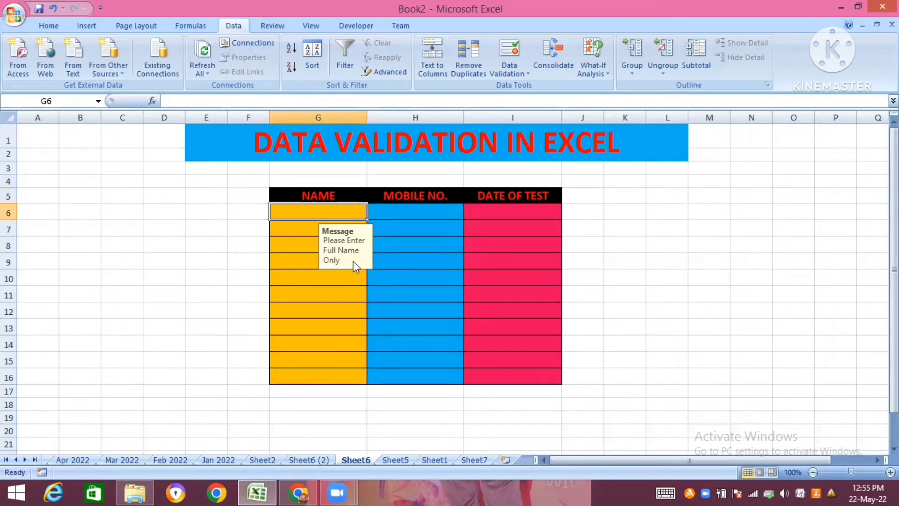
{"action": "left_click", "coordinate": [405, 213]}
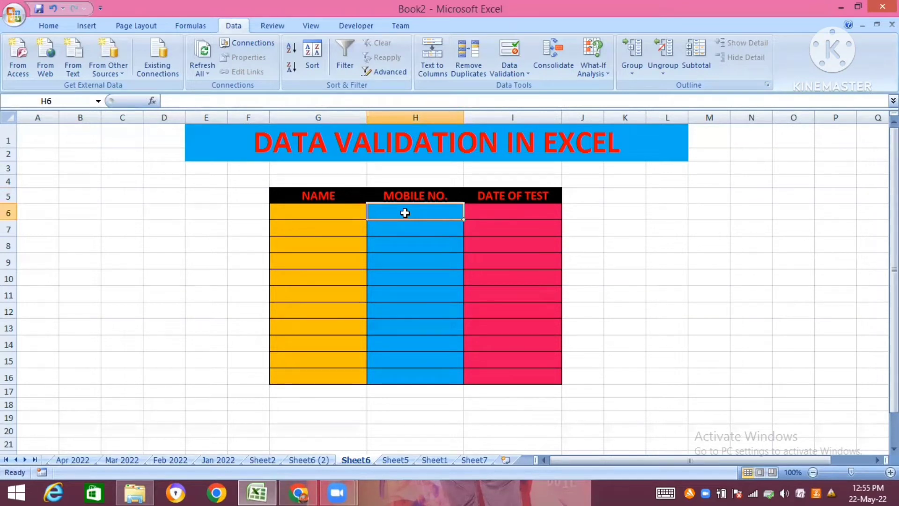
{"action": "type", "text": "989786474"}
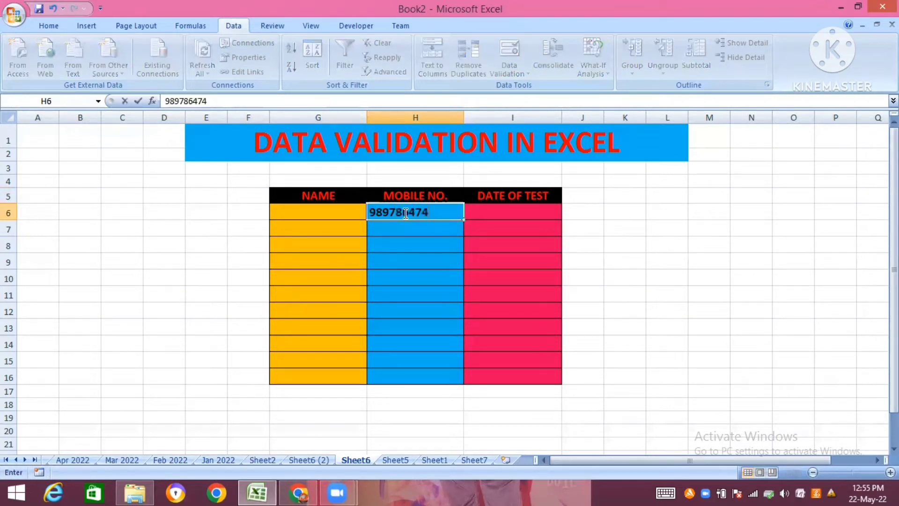
{"action": "type", "text": "7545"}
{"action": "key", "text": "Return"}
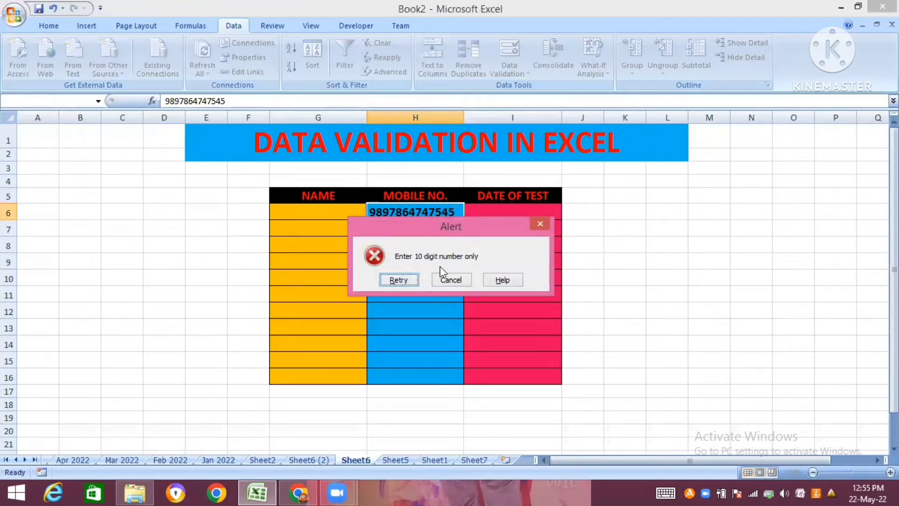
{"action": "left_click", "coordinate": [398, 280]}
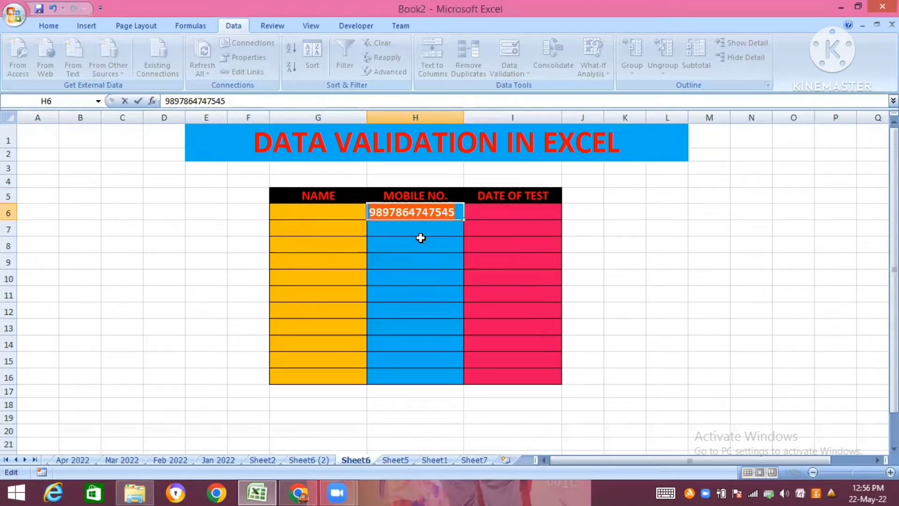
{"action": "key", "text": "BackSpace"}
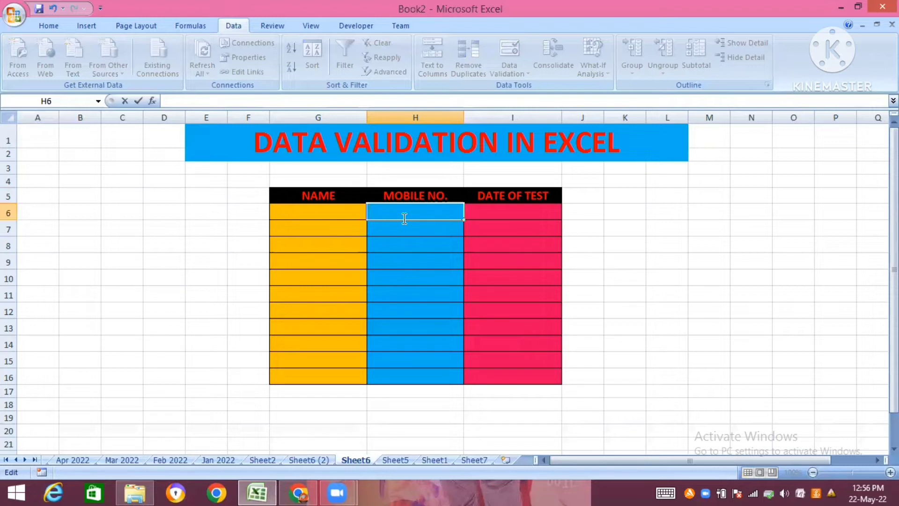
{"action": "type", "text": "8767647"}
{"action": "key", "text": "Return"}
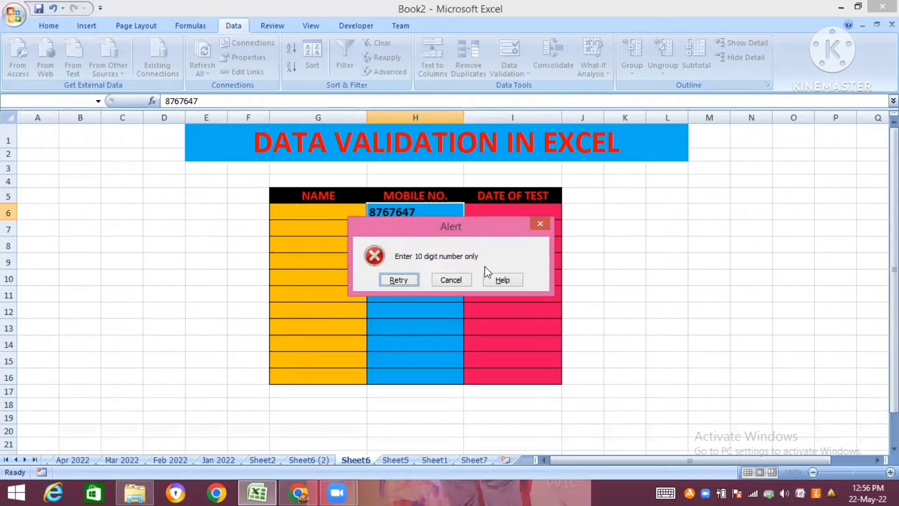
{"action": "left_click", "coordinate": [400, 280]}
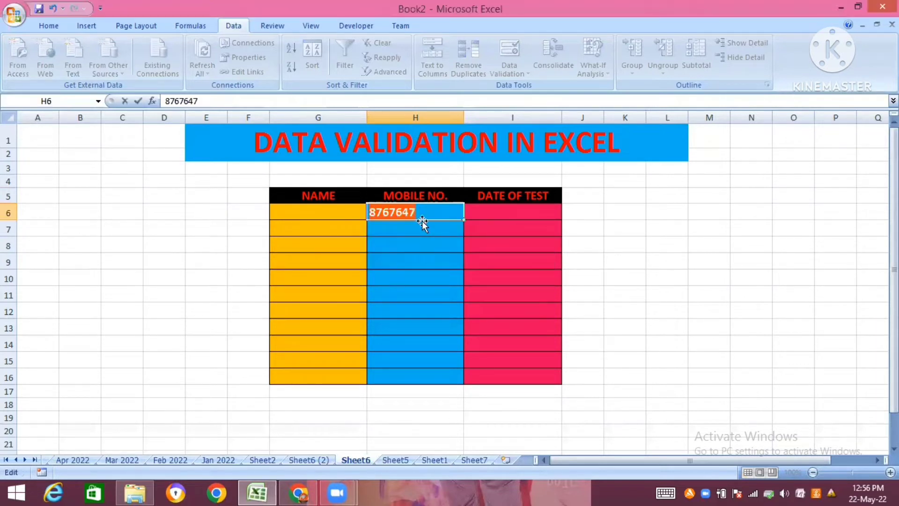
{"action": "key", "text": "BackSpace"}
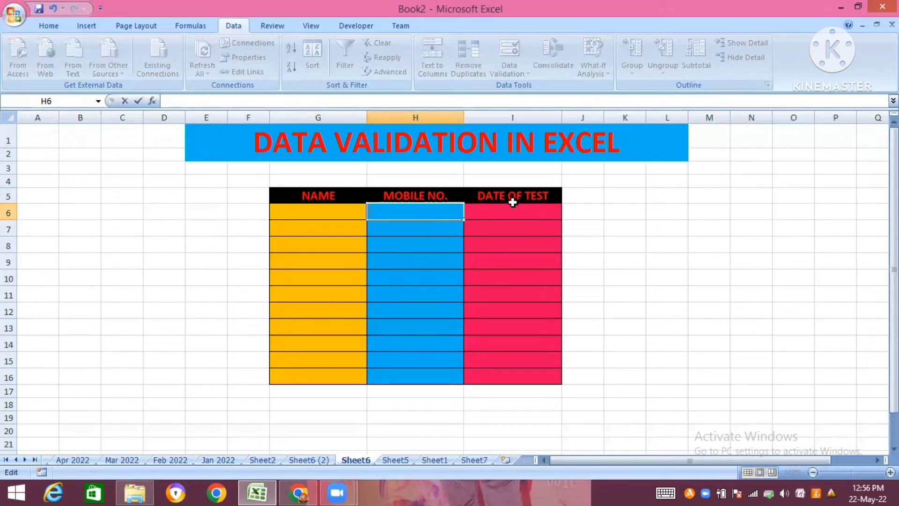
{"action": "left_click", "coordinate": [506, 215]}
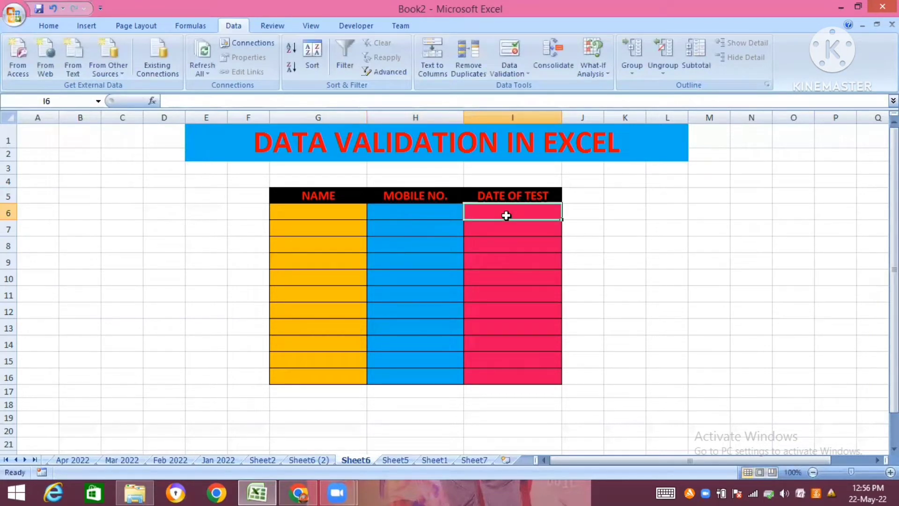
{"action": "type", "text": "12"}
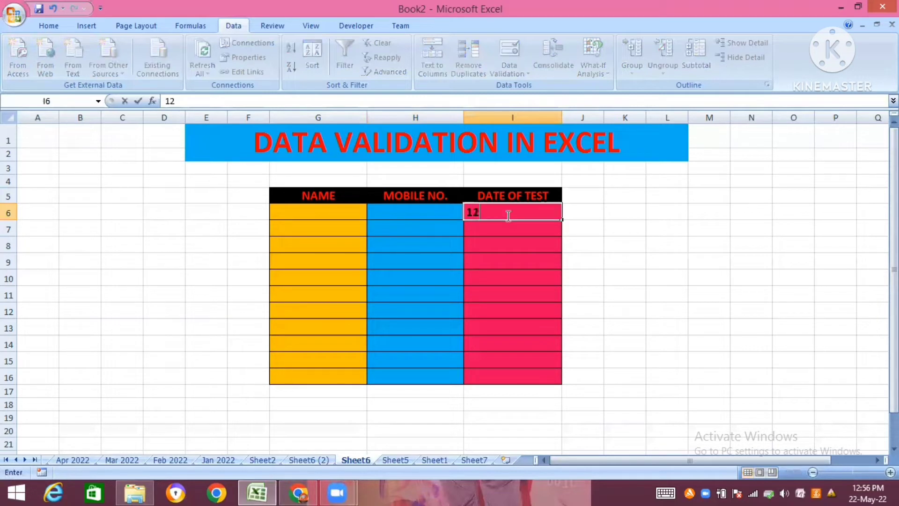
{"action": "type", "text": "-12"}
{"action": "type", "text": "-2"}
{"action": "type", "text": "022"}
{"action": "key", "text": "Return"}
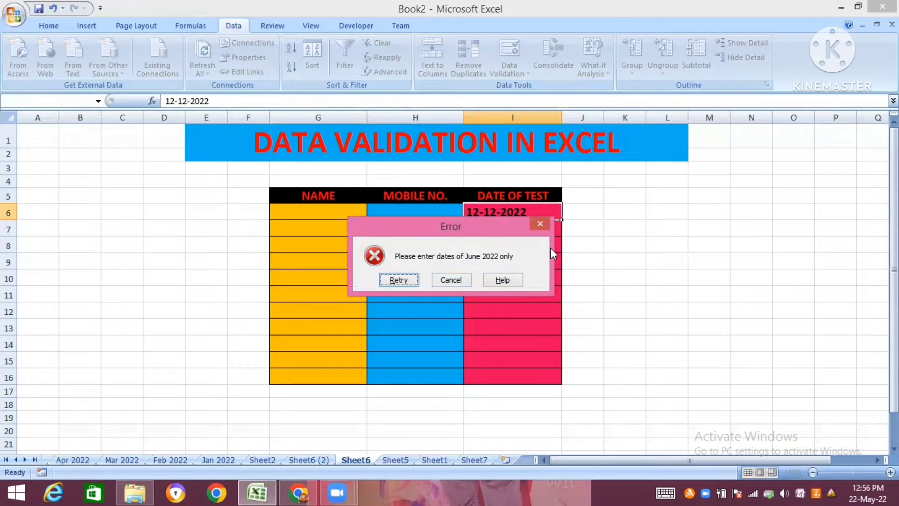
{"action": "left_click", "coordinate": [399, 280]}
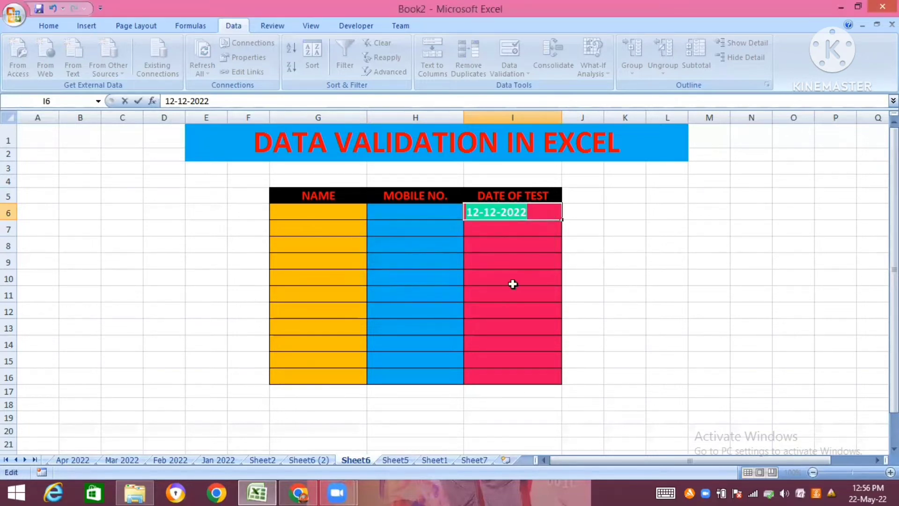
{"action": "key", "text": "BackSpace"}
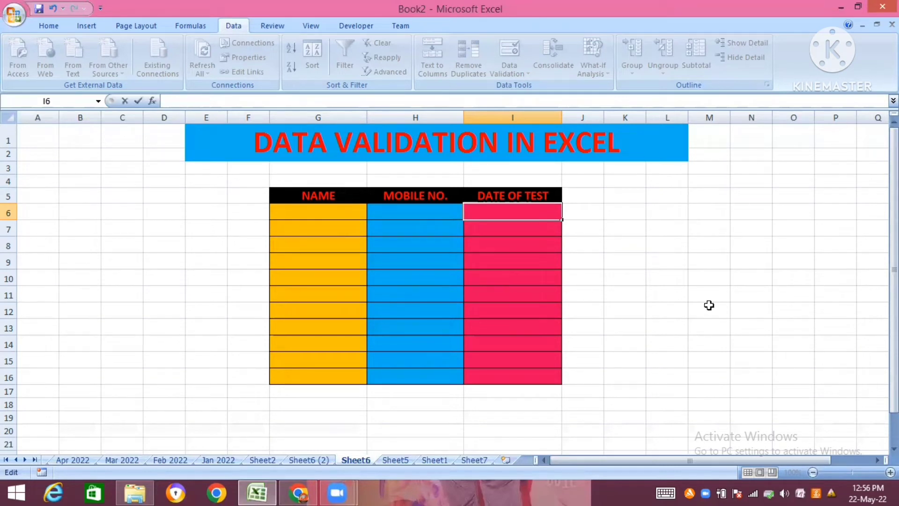
{"action": "left_click", "coordinate": [709, 305]}
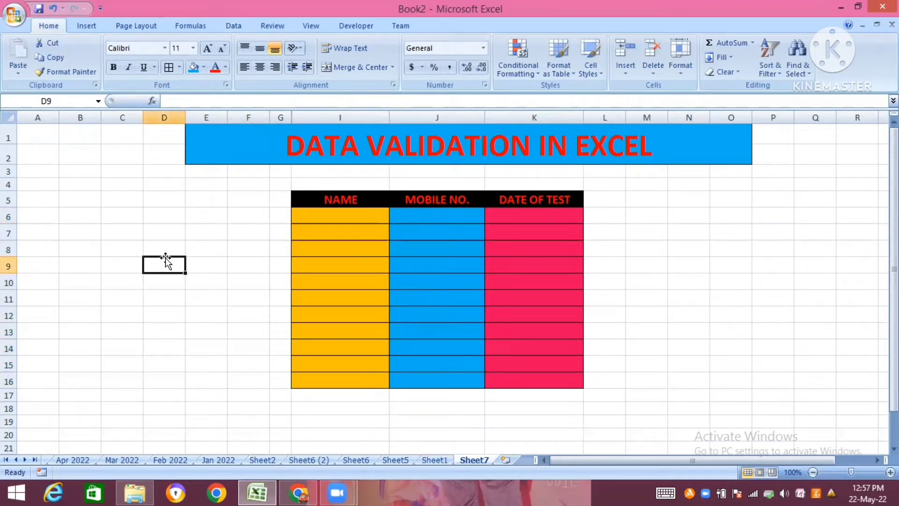
Step: On Sheet7's blank copy of the table, select the Name cells I6:I16 and bring up the Data tools
{"action": "left_click", "coordinate": [336, 215]}
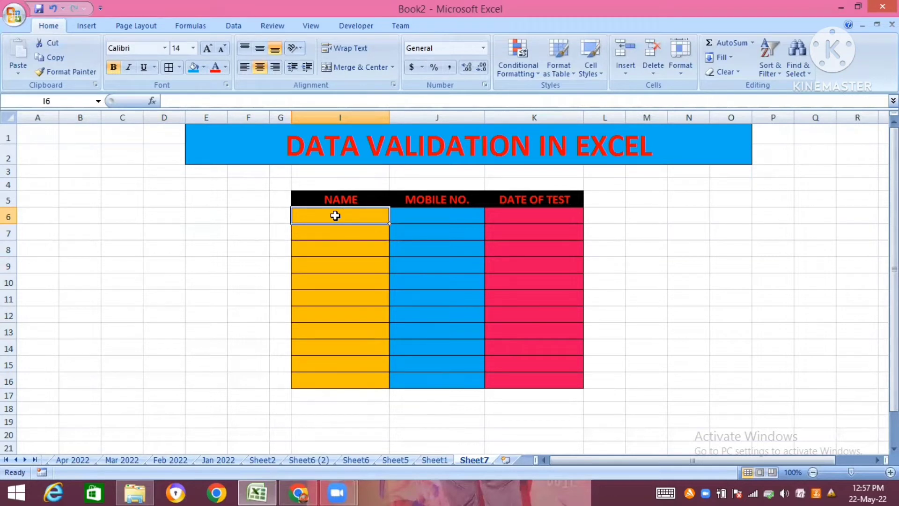
{"action": "left_click_drag", "start_coordinate": [335, 215], "coordinate": [337, 387]}
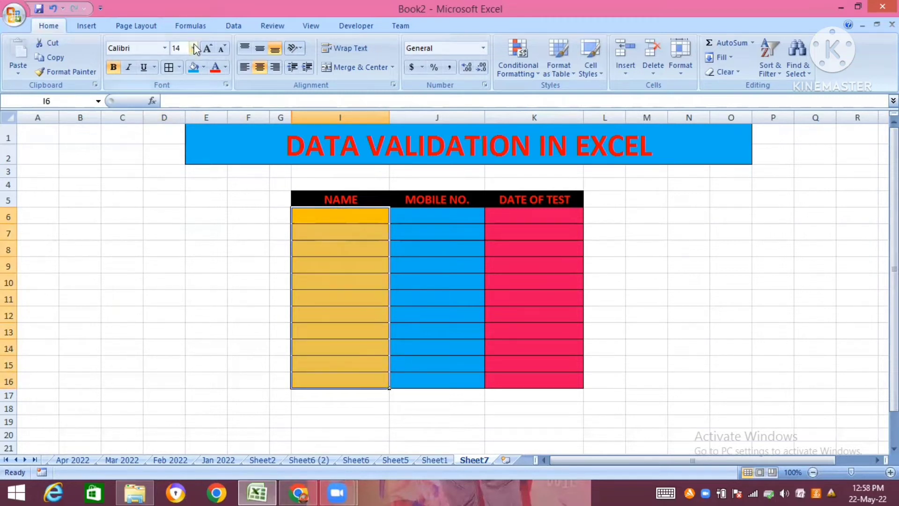
{"action": "left_click", "coordinate": [237, 26]}
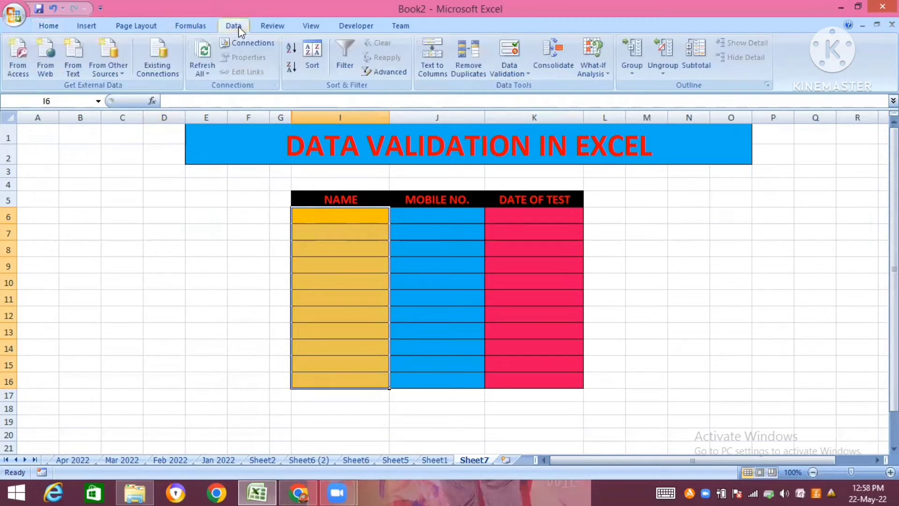
Step: Add a Text length validation rule to I6:I16, between minimum 3 and maximum 25 characters
{"action": "left_click", "coordinate": [513, 72]}
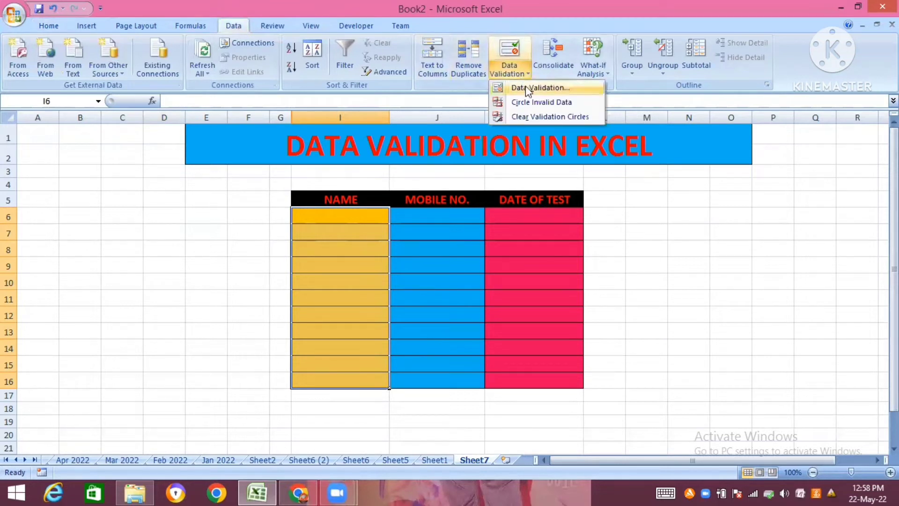
{"action": "left_click", "coordinate": [528, 89]}
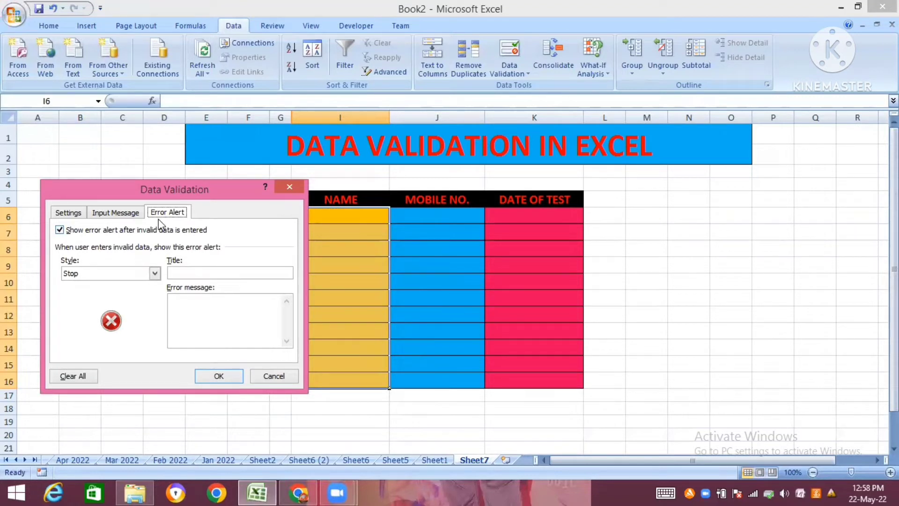
{"action": "left_click", "coordinate": [74, 217]}
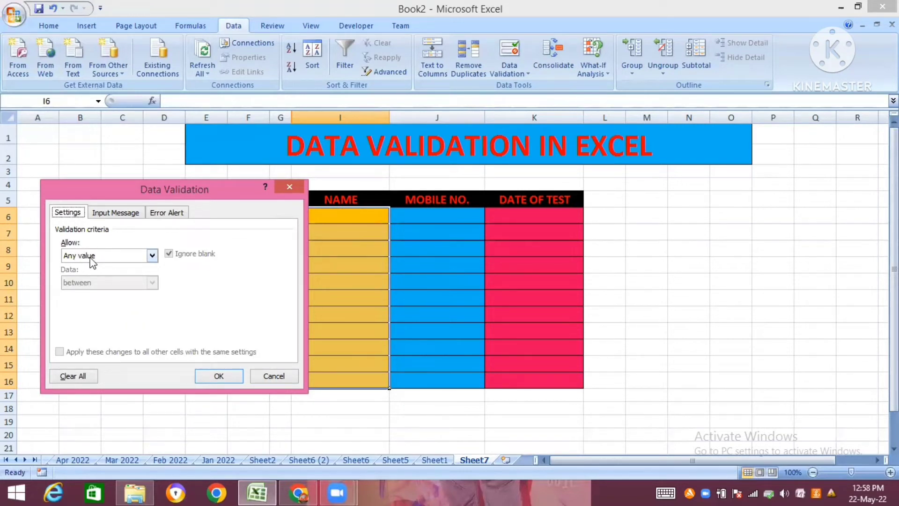
{"action": "left_click", "coordinate": [152, 255]}
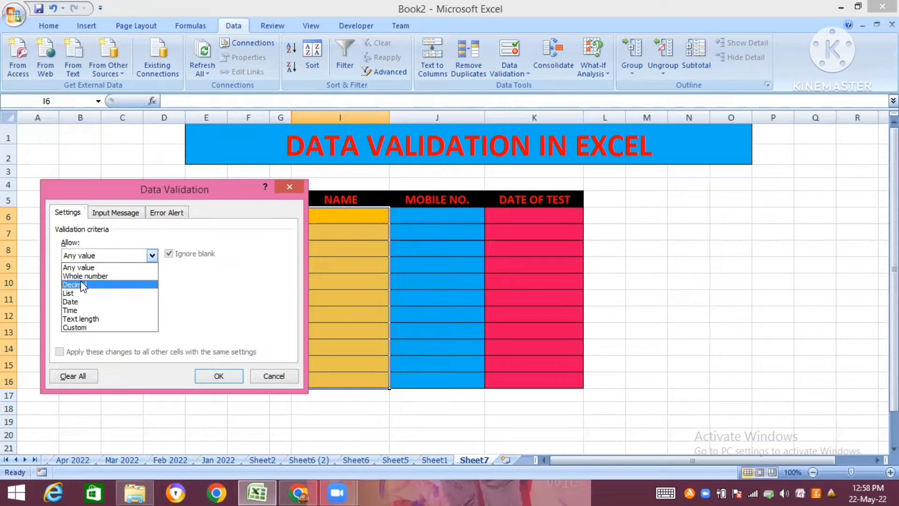
{"action": "left_click", "coordinate": [77, 319]}
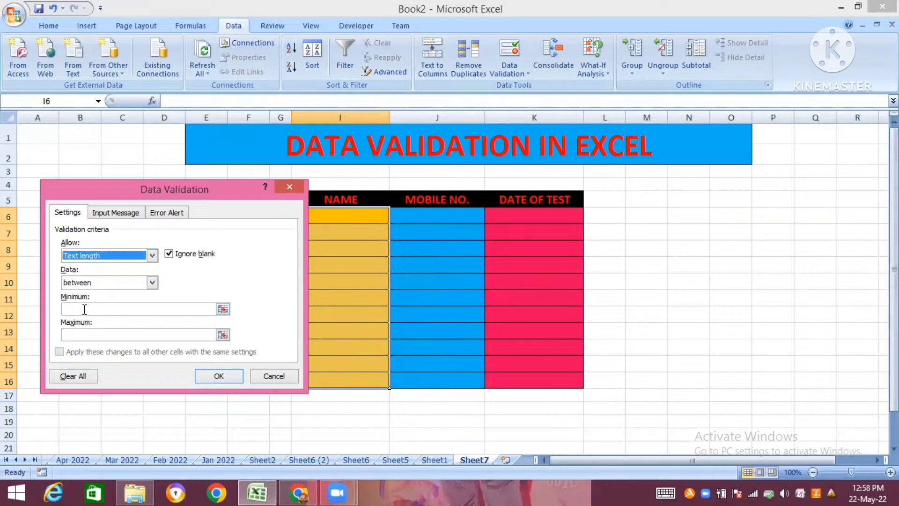
{"action": "left_click", "coordinate": [85, 309]}
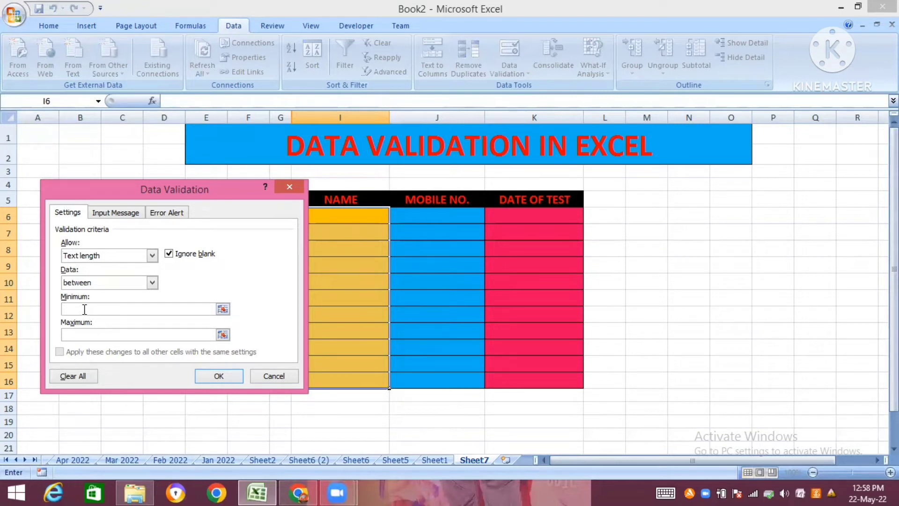
{"action": "type", "text": "3"}
{"action": "left_click", "coordinate": [79, 334]}
{"action": "left_click", "coordinate": [79, 334]}
{"action": "type", "text": "25"}
{"action": "left_click", "coordinate": [216, 380]}
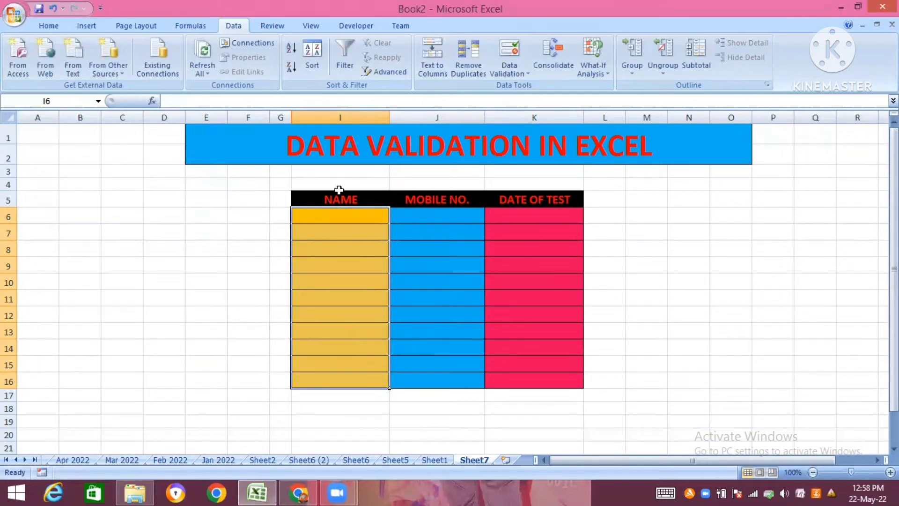
{"action": "left_click", "coordinate": [349, 219]}
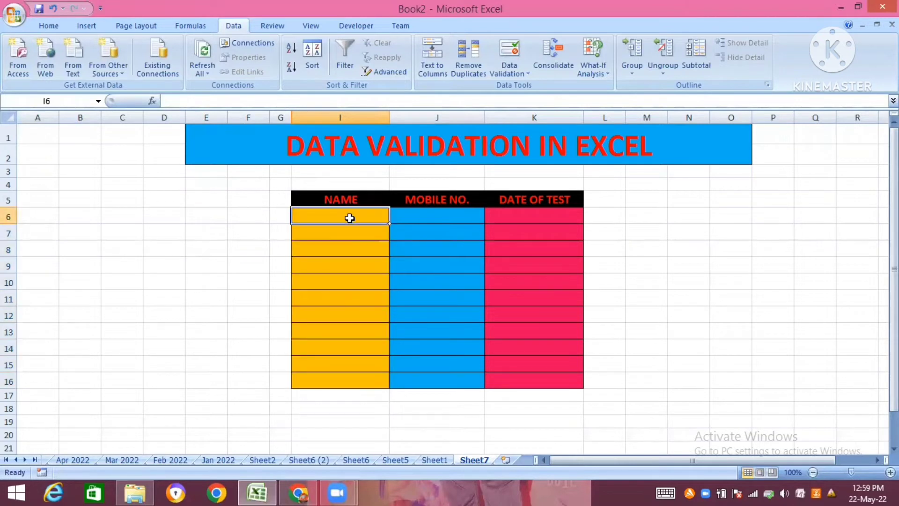
{"action": "type", "text": "as"}
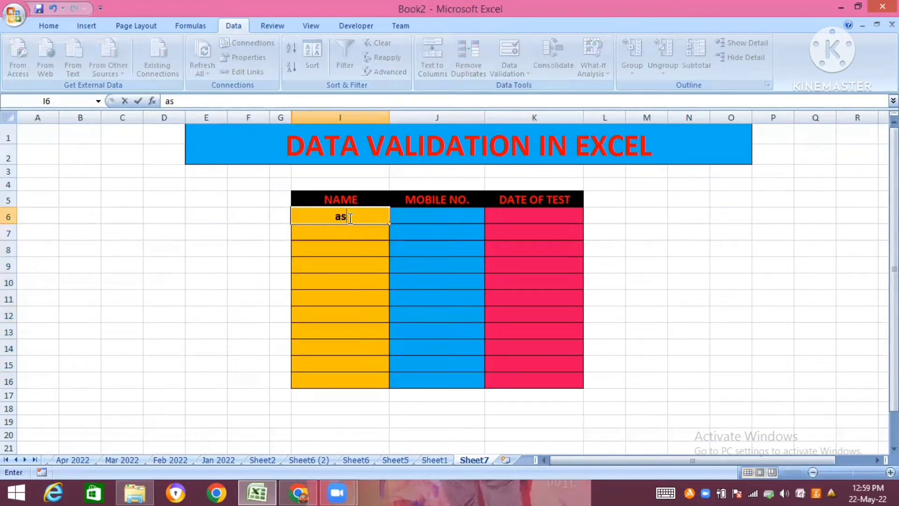
{"action": "key", "text": "Return"}
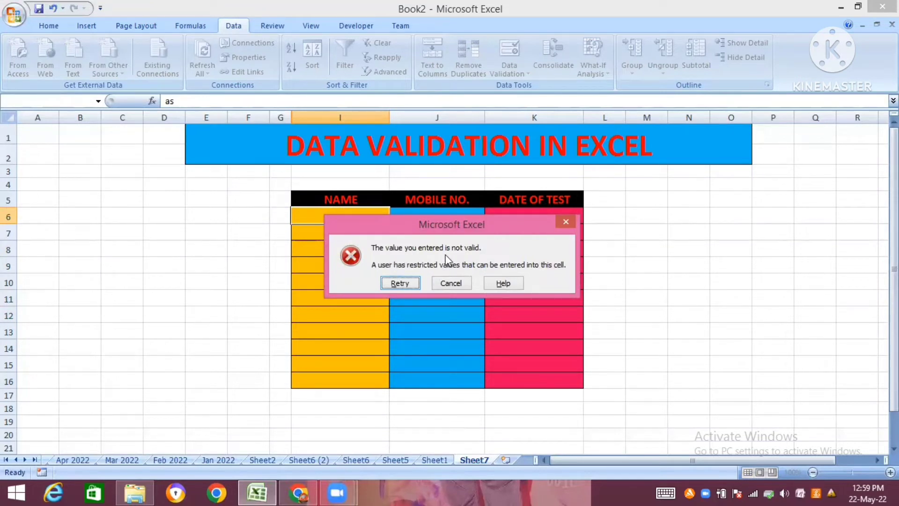
{"action": "left_click", "coordinate": [406, 282]}
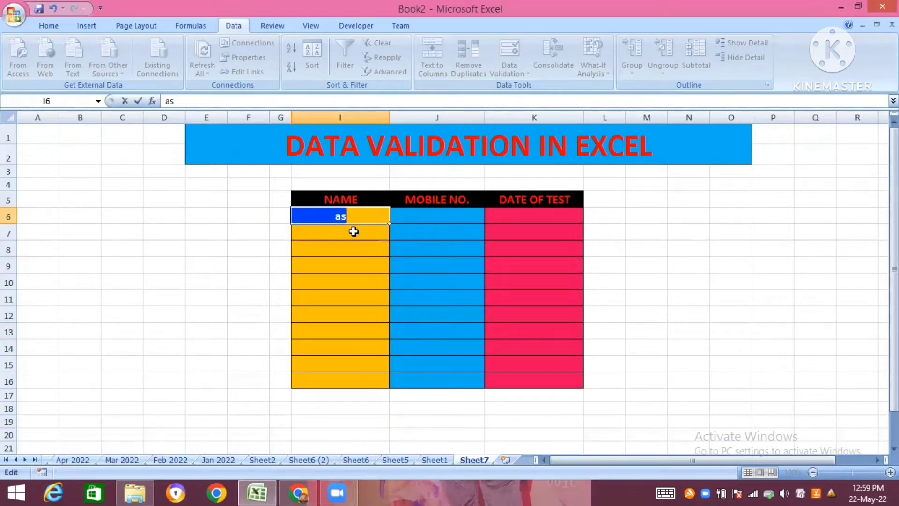
{"action": "key", "text": "BackSpace"}
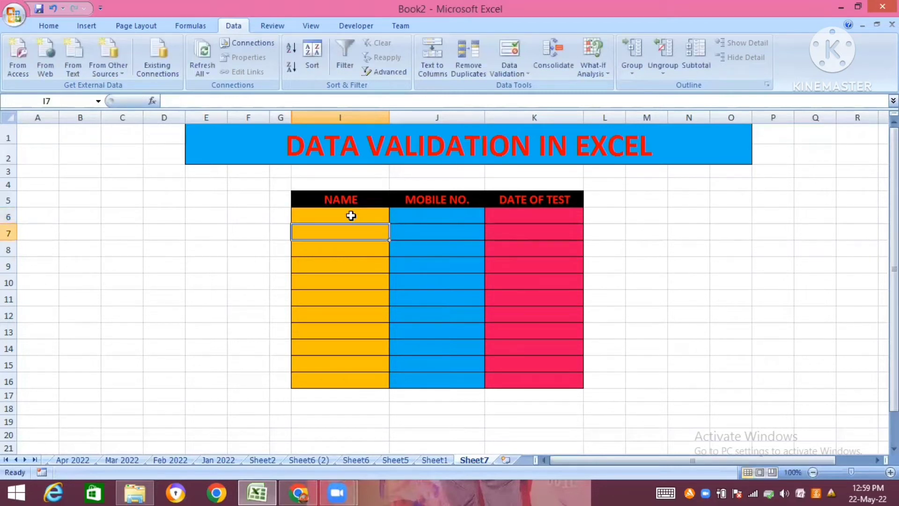
{"action": "left_click_drag", "start_coordinate": [351, 215], "coordinate": [345, 381]}
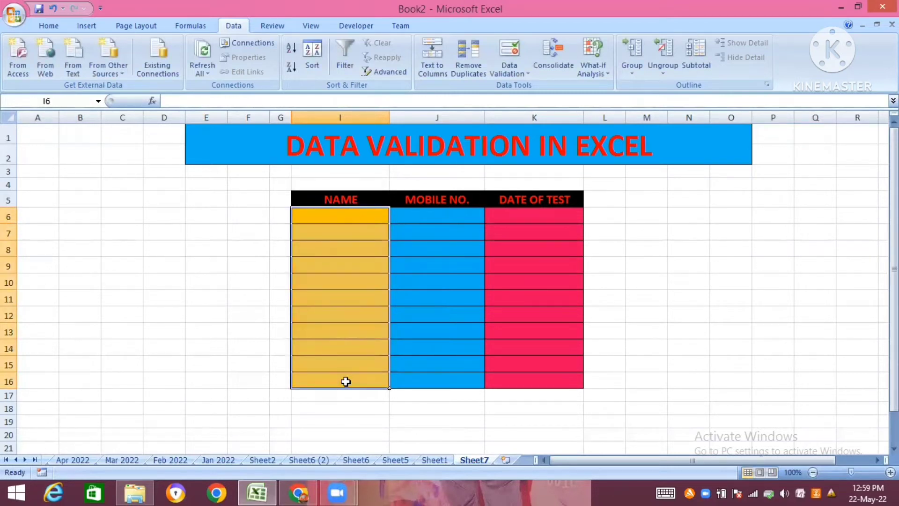
Step: Add a Stop error alert to the NAME cells with title 'Error' and message 'Please enter full name only'
{"action": "left_click", "coordinate": [509, 62]}
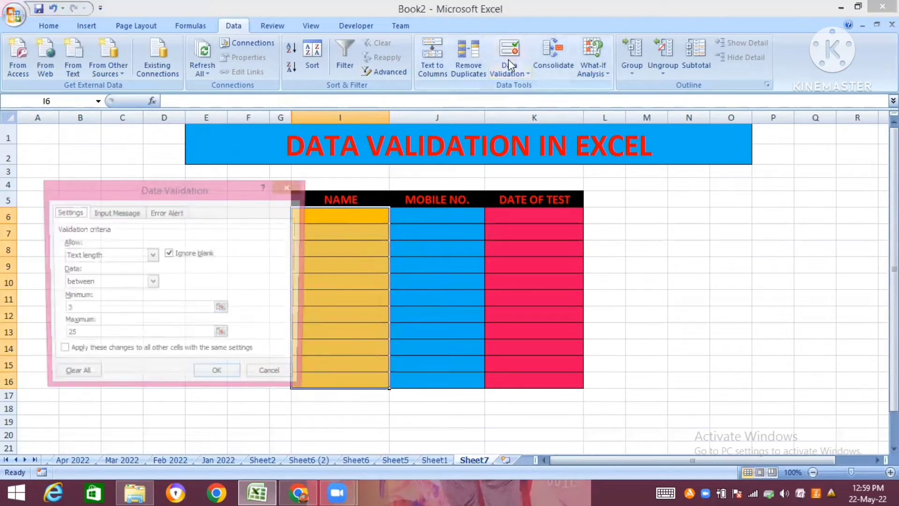
{"action": "left_click", "coordinate": [171, 215]}
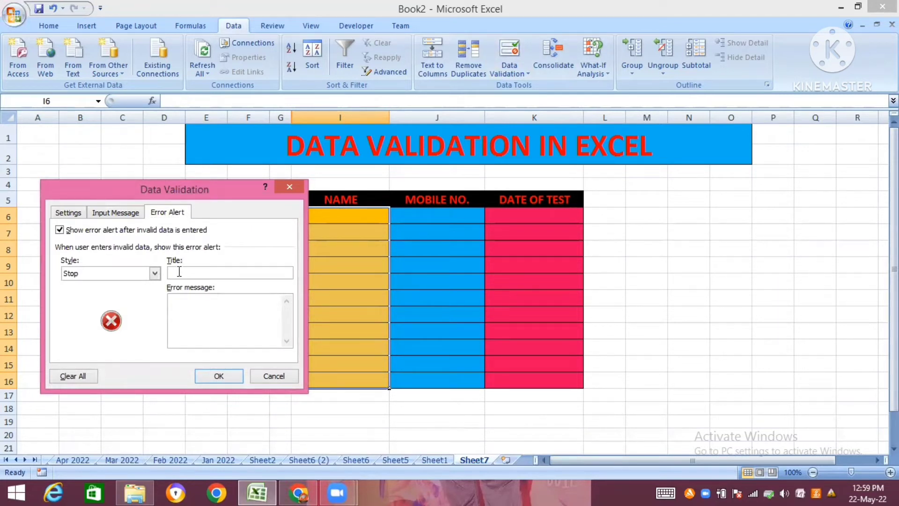
{"action": "type", "text": "Error"}
{"action": "left_click", "coordinate": [179, 303]}
{"action": "type", "text": "Please "}
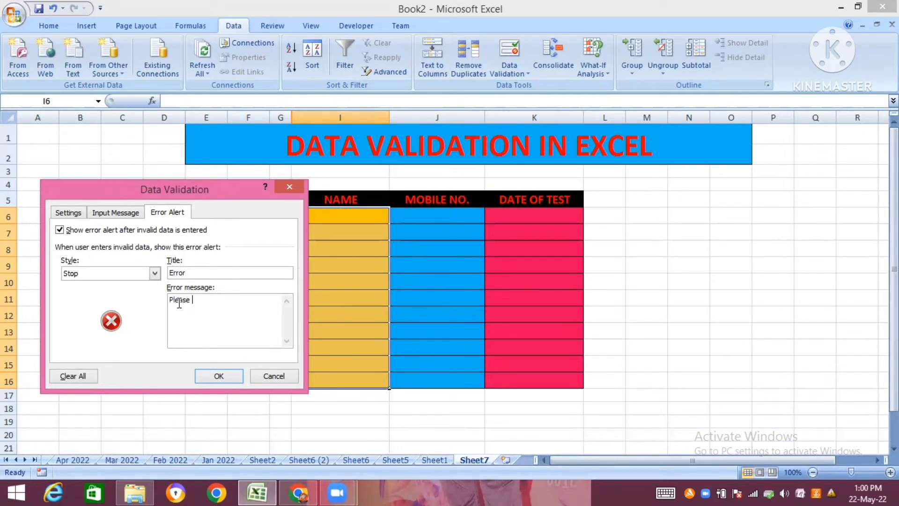
{"action": "type", "text": "en"}
{"action": "type", "text": "ter full"}
{"action": "type", "text": " name on"}
{"action": "type", "text": "ly"}
{"action": "left_click", "coordinate": [220, 376]}
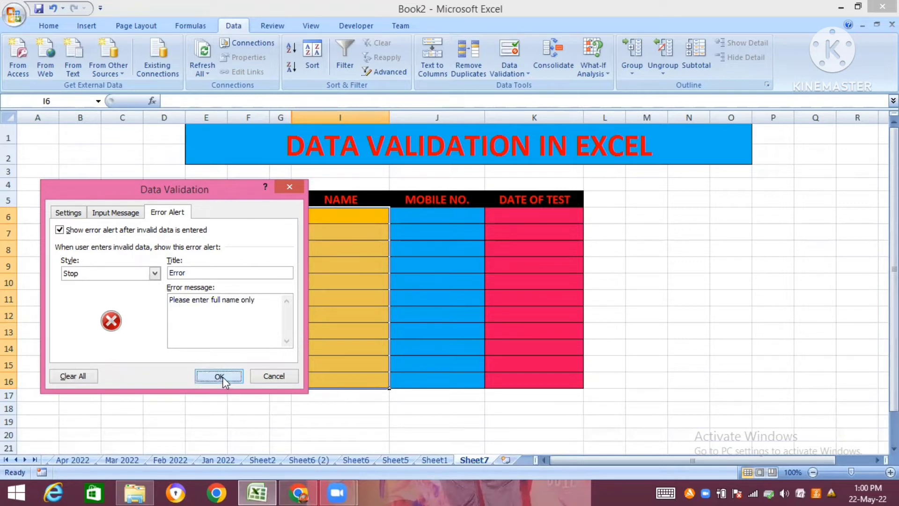
{"action": "left_click", "coordinate": [325, 217]}
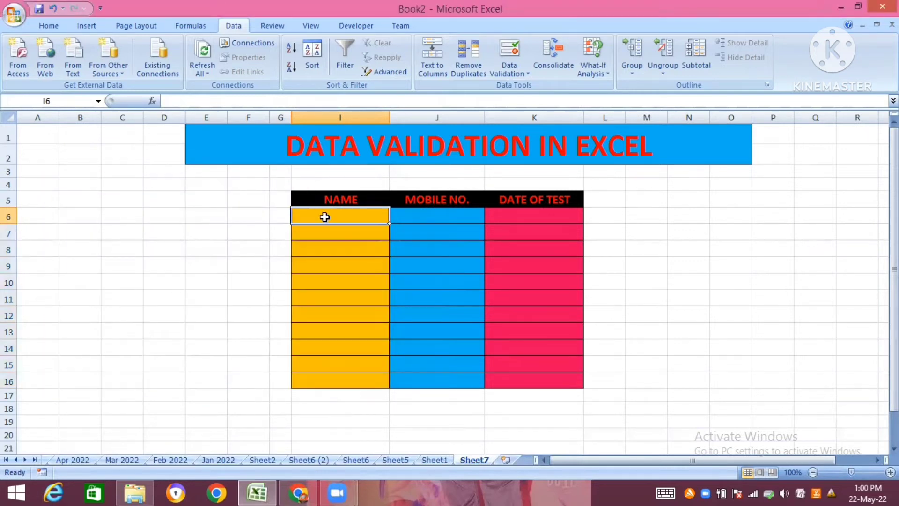
{"action": "type", "text": "as"}
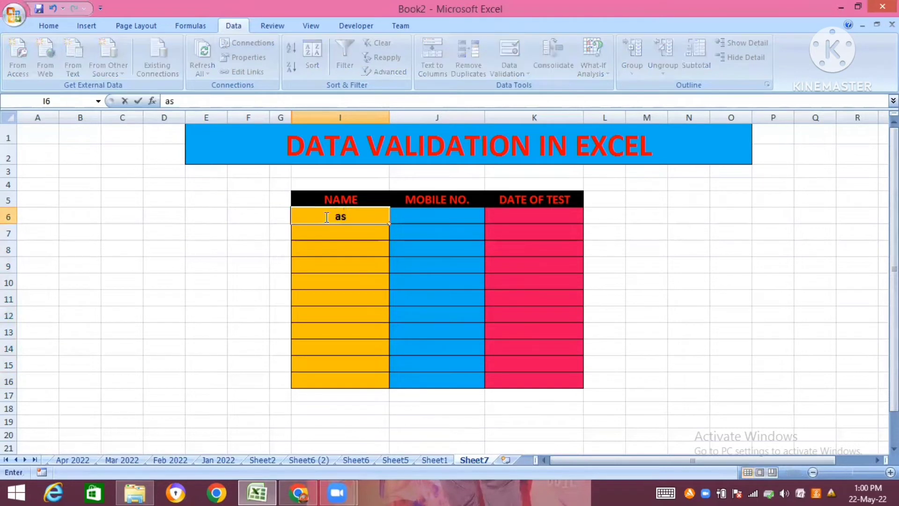
{"action": "key", "text": "Return"}
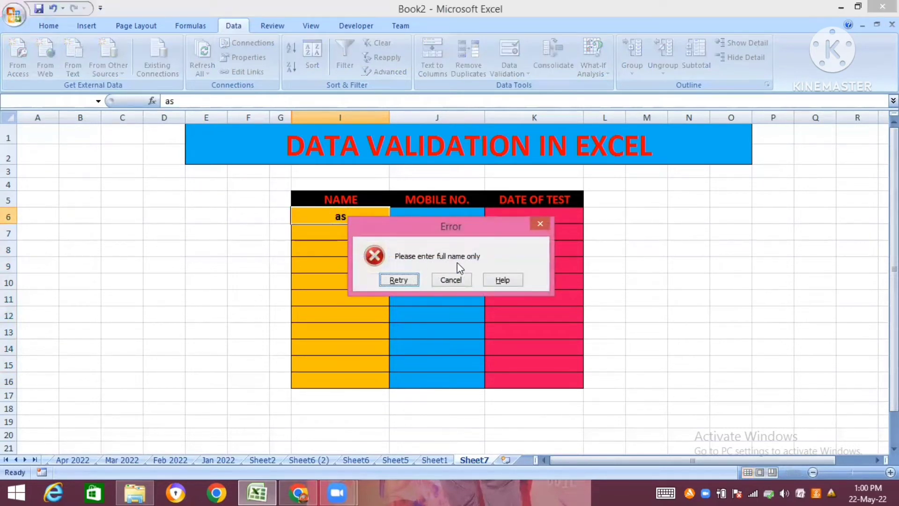
{"action": "left_click", "coordinate": [399, 280]}
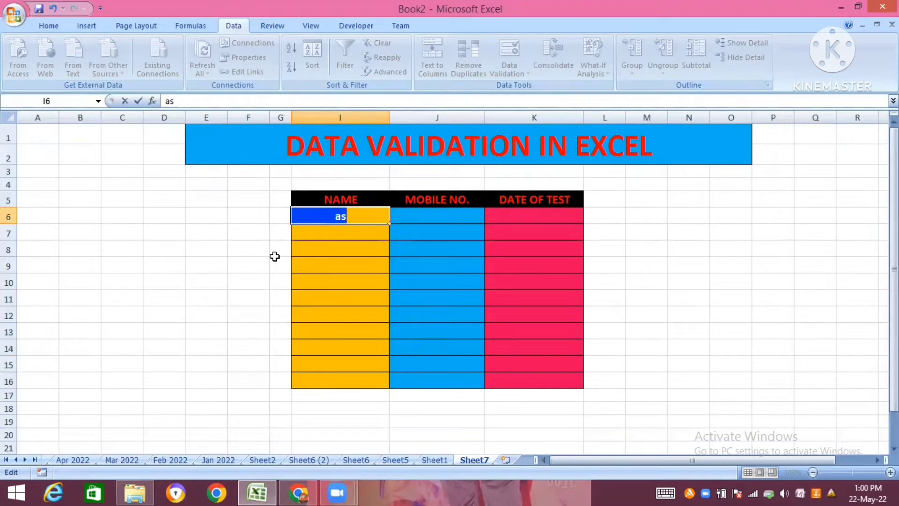
{"action": "key", "text": "Escape"}
{"action": "left_click", "coordinate": [310, 262]}
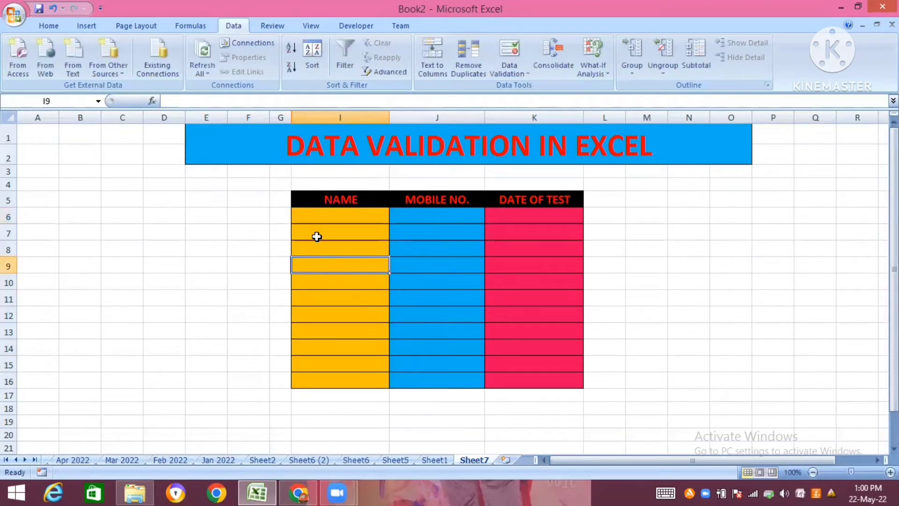
{"action": "left_click", "coordinate": [316, 219]}
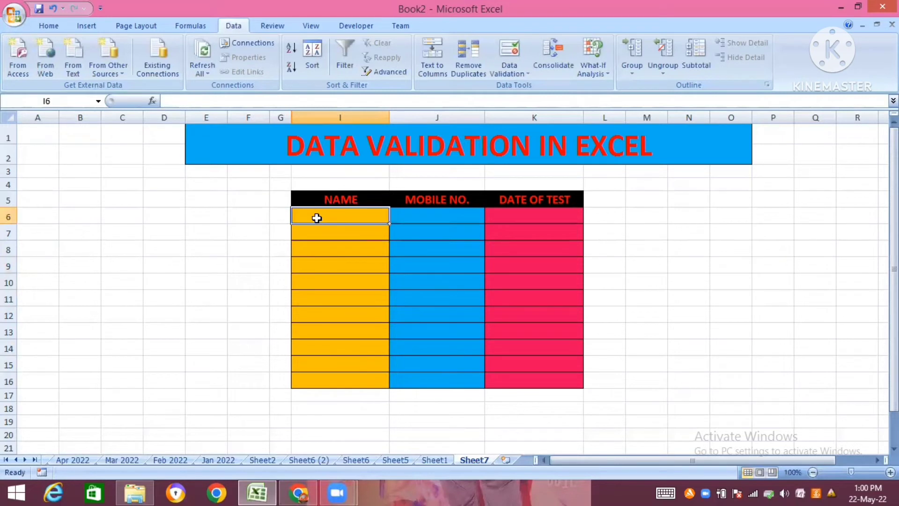
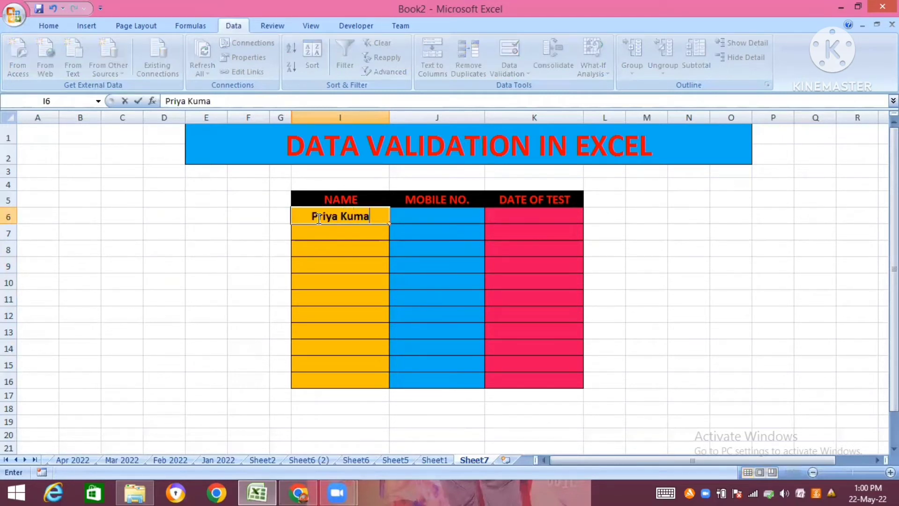
{"action": "key", "text": "Return"}
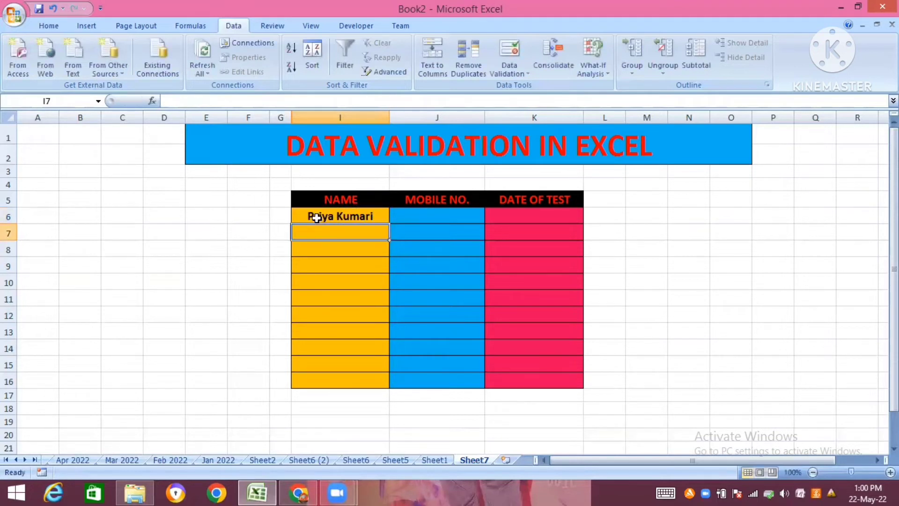
{"action": "left_click", "coordinate": [358, 216]}
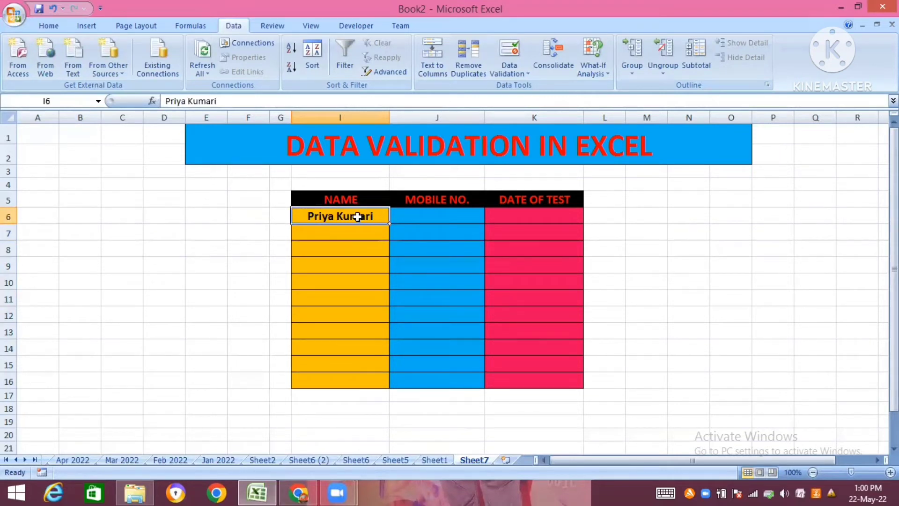
{"action": "key", "text": "Delete"}
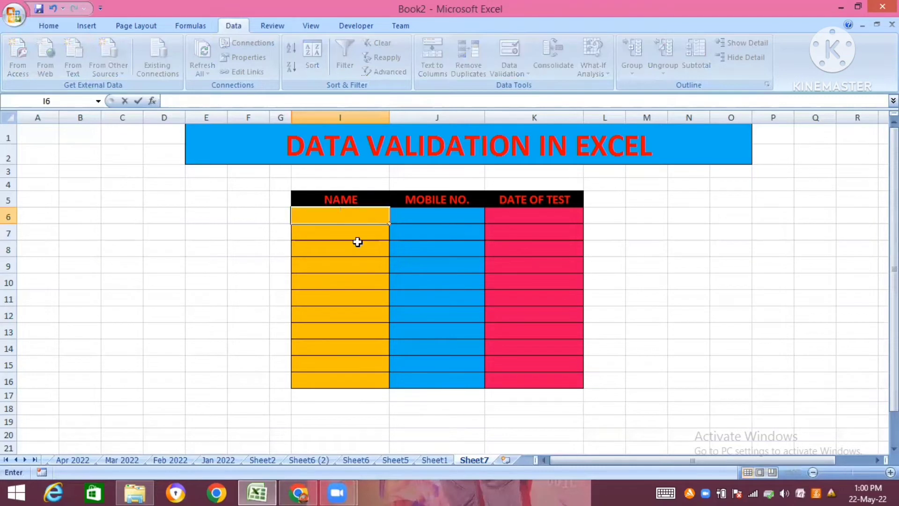
{"action": "left_click", "coordinate": [357, 263]}
Step: Select I6:I16 and give it an input message titled 'Message' reading 'Please enter full name'
{"action": "left_click", "coordinate": [351, 217]}
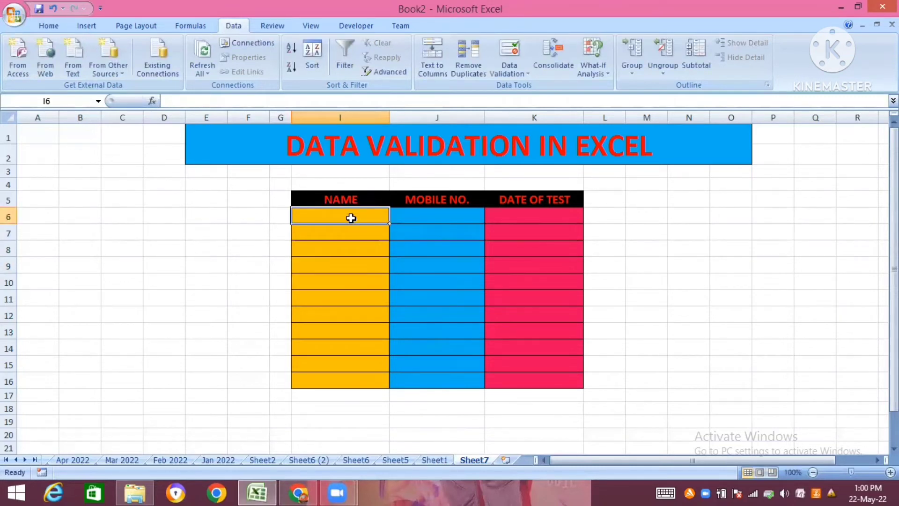
{"action": "left_click_drag", "start_coordinate": [351, 218], "coordinate": [338, 382]}
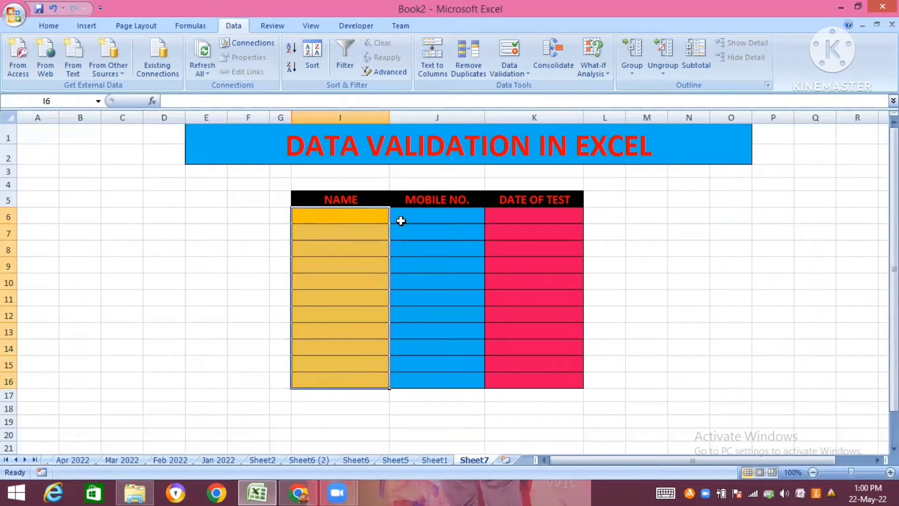
{"action": "left_click", "coordinate": [505, 73]}
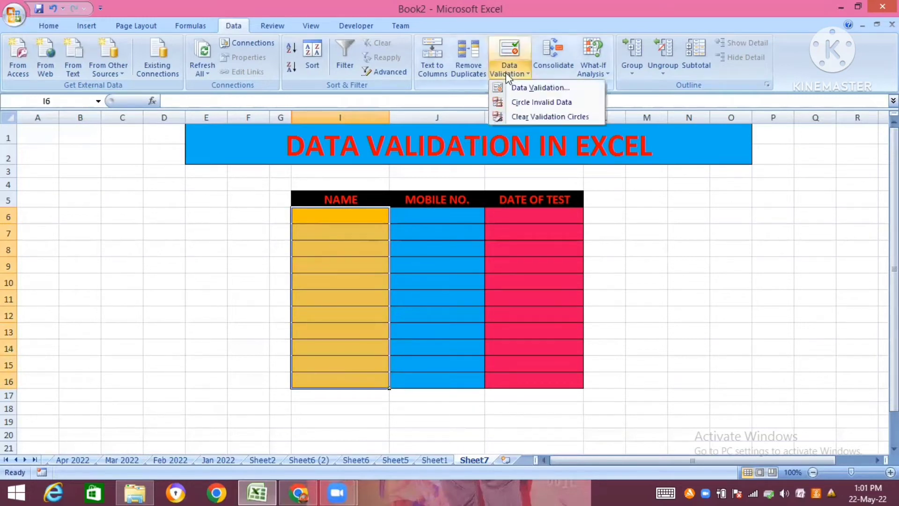
{"action": "left_click", "coordinate": [523, 89]}
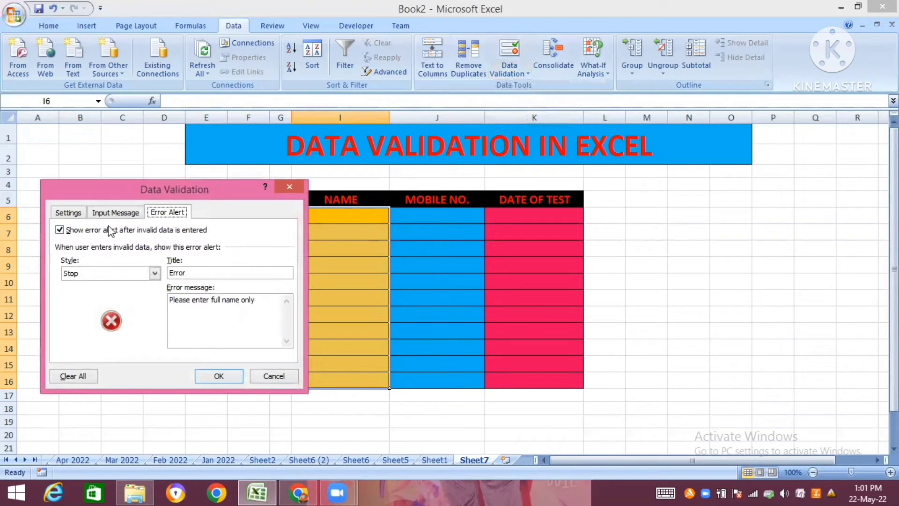
{"action": "left_click", "coordinate": [118, 213]}
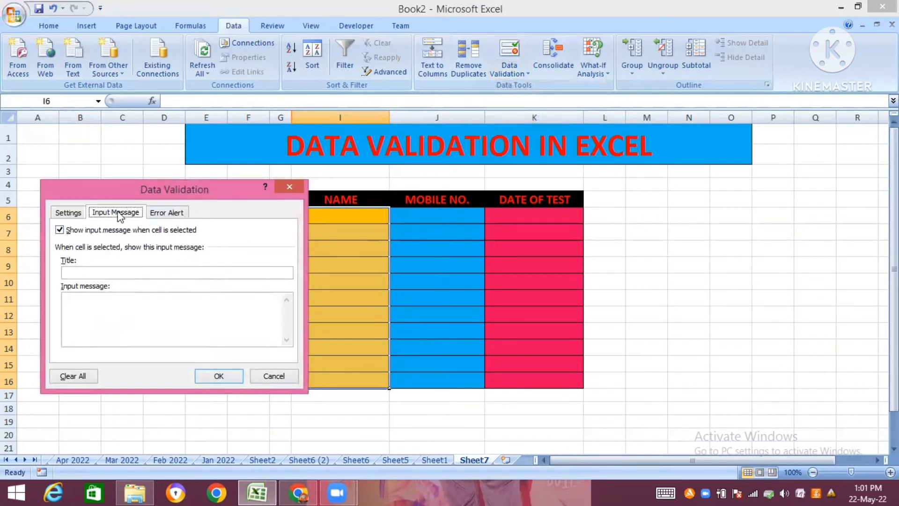
{"action": "left_click", "coordinate": [78, 273]}
{"action": "type", "text": "Messa"}
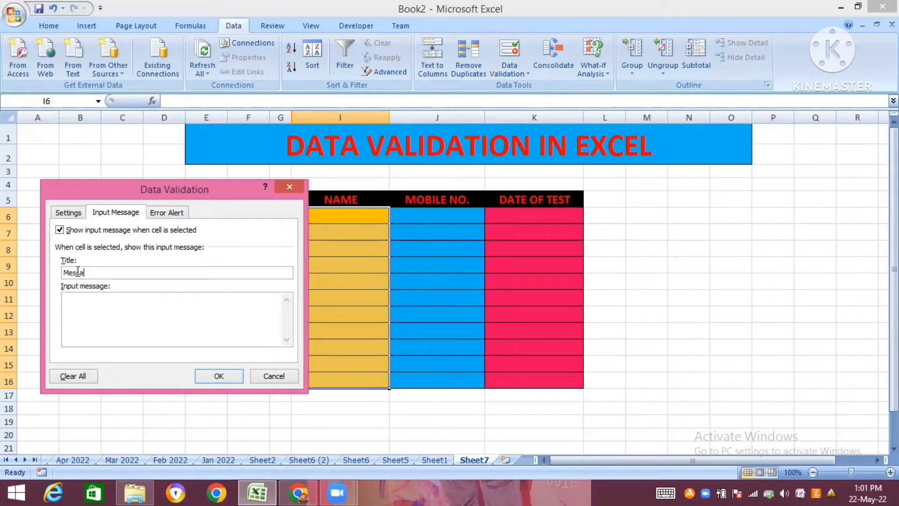
{"action": "type", "text": "ge"}
{"action": "type", "text": "Please "}
{"action": "type", "text": "enter "}
{"action": "type", "text": "full n"}
{"action": "type", "text": "ame"}
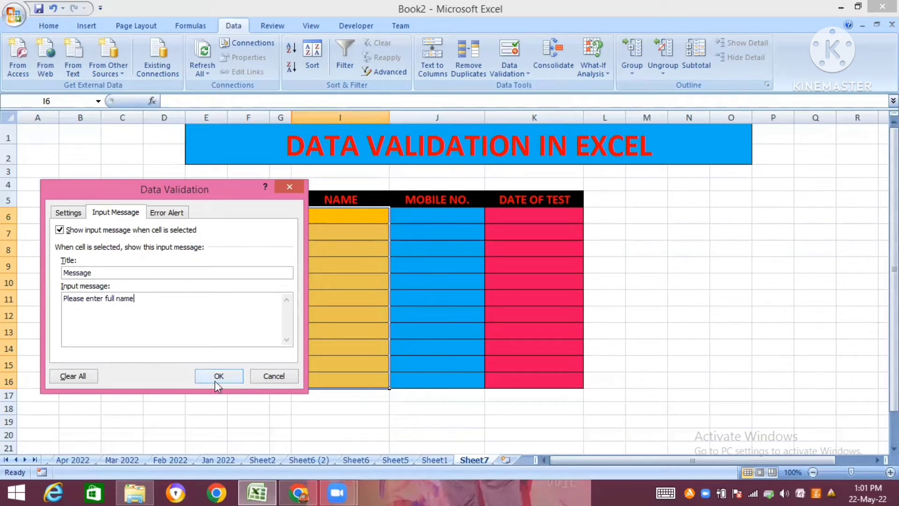
{"action": "left_click", "coordinate": [218, 377]}
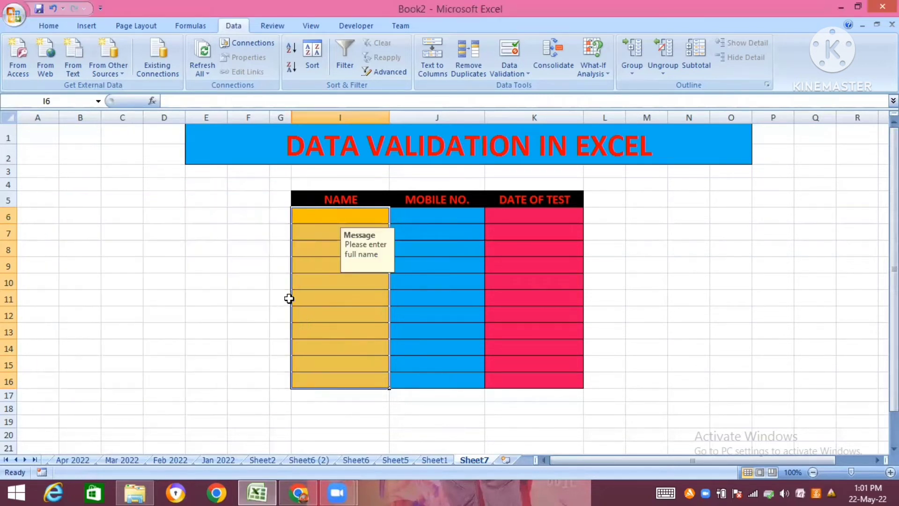
{"action": "left_click", "coordinate": [316, 235]}
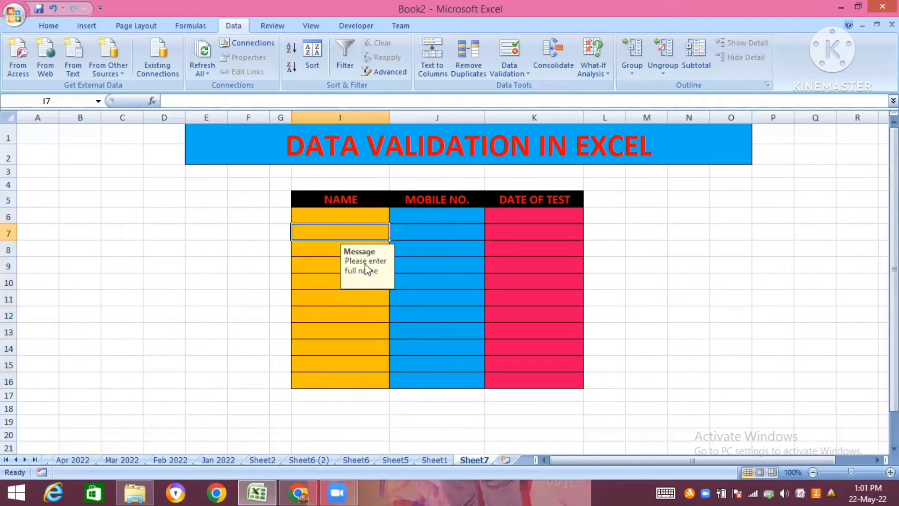
{"action": "left_click", "coordinate": [321, 249]}
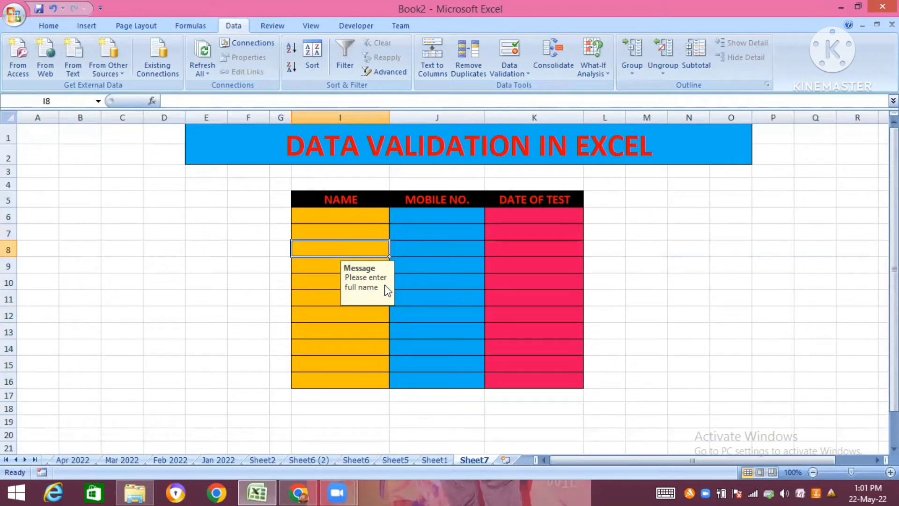
{"action": "left_click", "coordinate": [311, 264]}
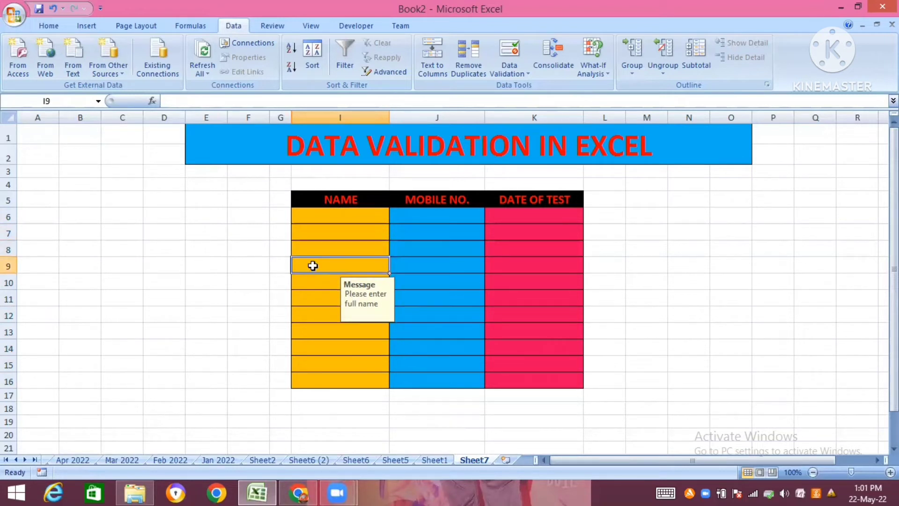
{"action": "left_click", "coordinate": [324, 218]}
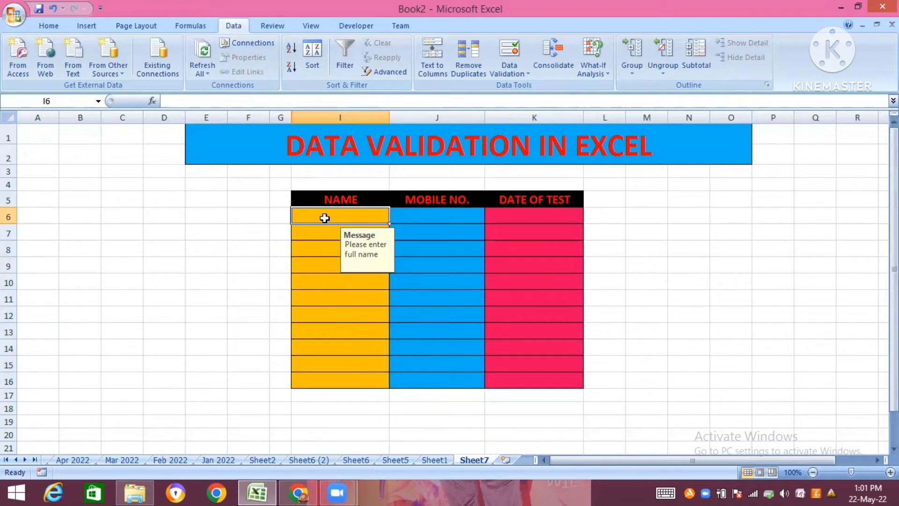
{"action": "left_click", "coordinate": [414, 218]}
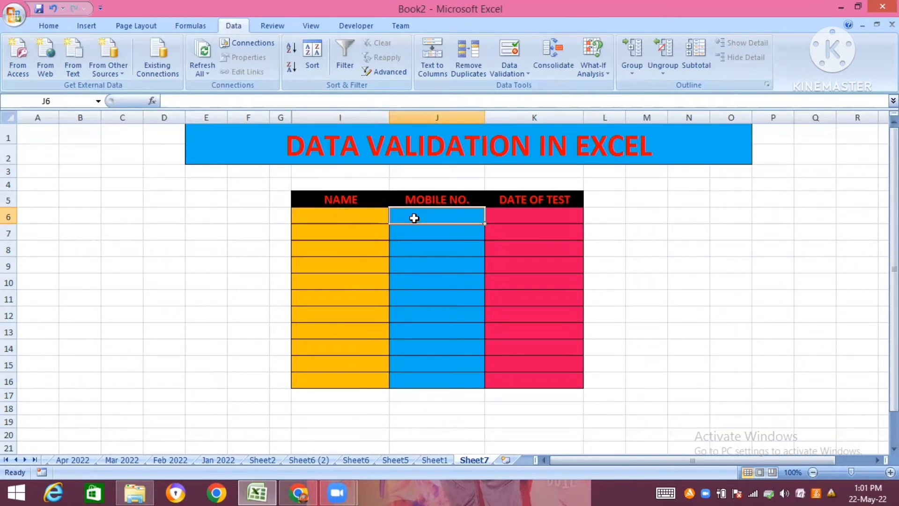
Step: Select the Mobile No. cells J6:J16 and set their validation to allow Whole number
{"action": "left_click_drag", "start_coordinate": [414, 218], "coordinate": [418, 376]}
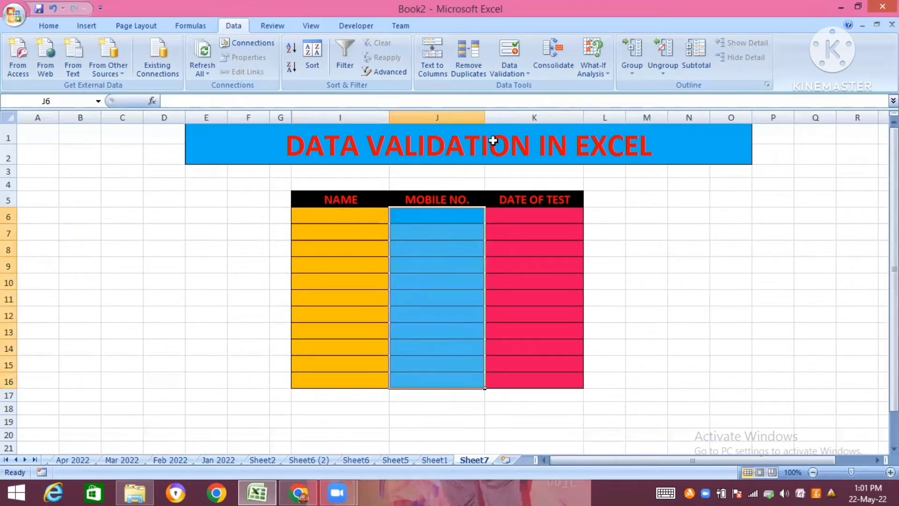
{"action": "left_click", "coordinate": [513, 61]}
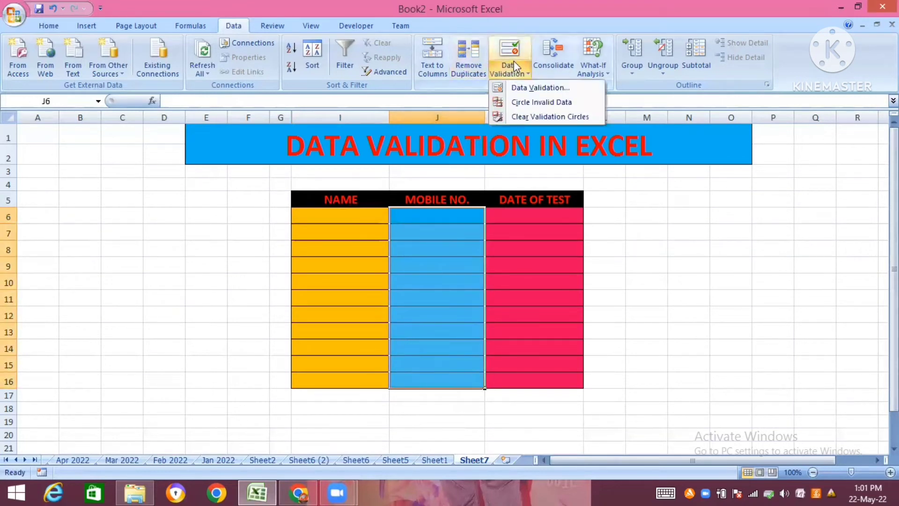
{"action": "left_click", "coordinate": [525, 89]}
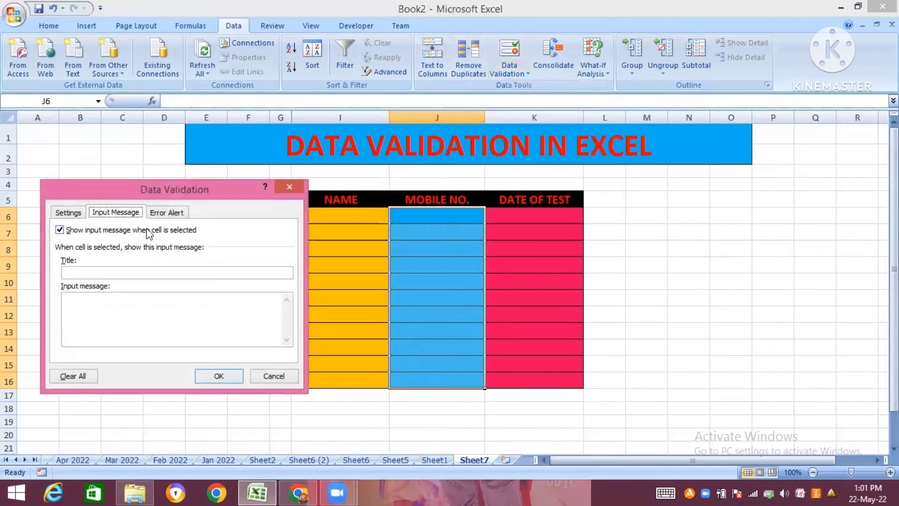
{"action": "left_click", "coordinate": [66, 215]}
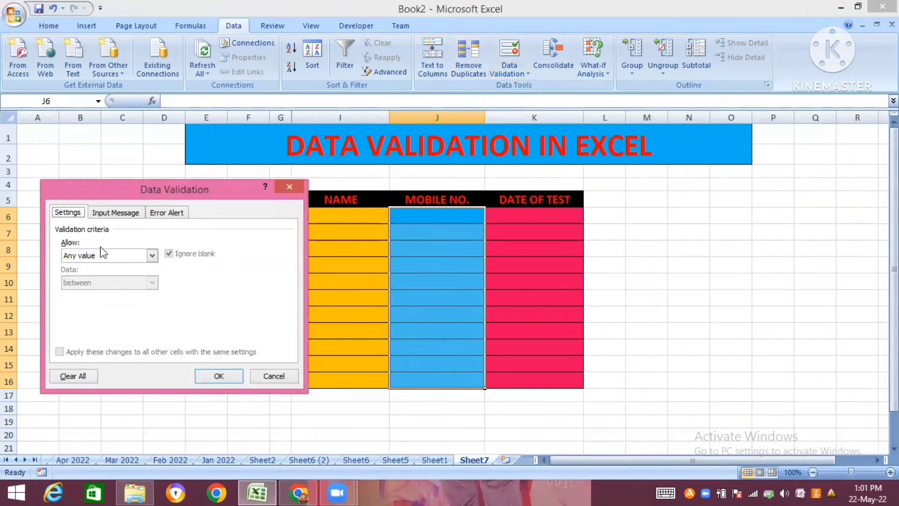
{"action": "left_click", "coordinate": [151, 256]}
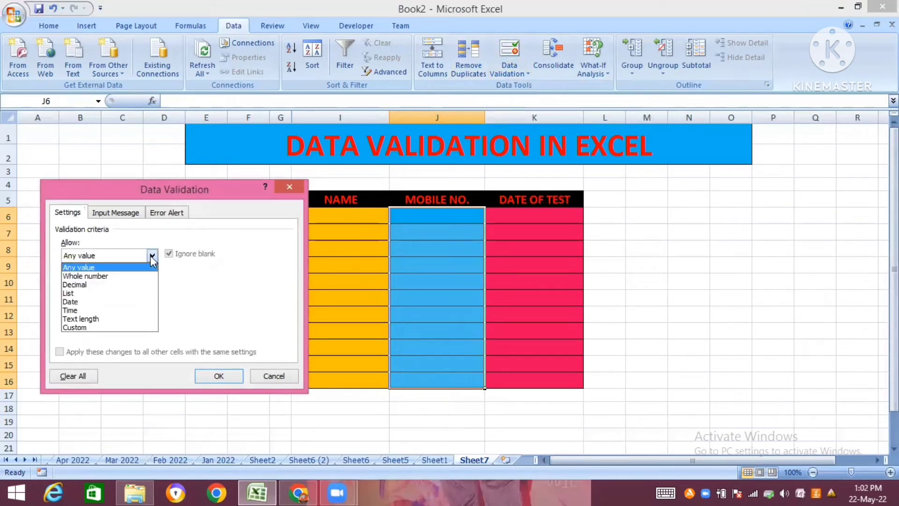
{"action": "left_click", "coordinate": [85, 277]}
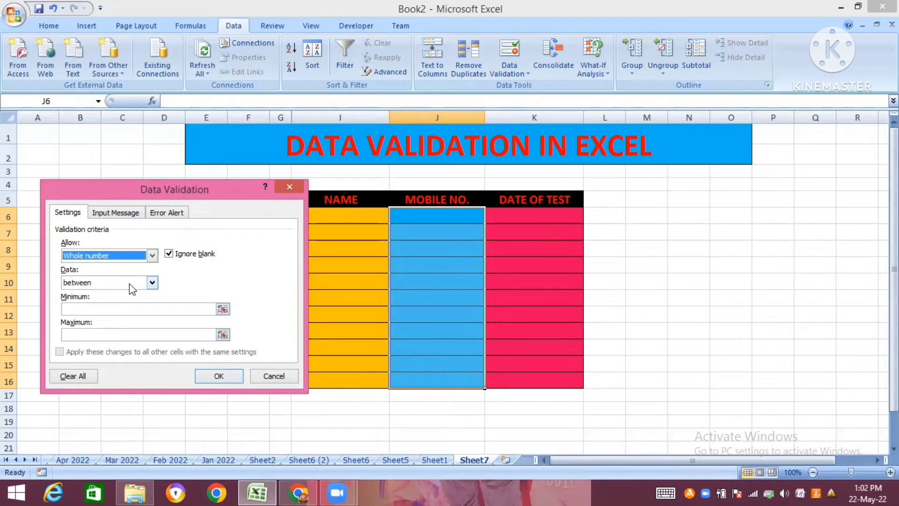
Step: Set the whole-number condition to 'equal to' with a value of 10
{"action": "left_click", "coordinate": [152, 283]}
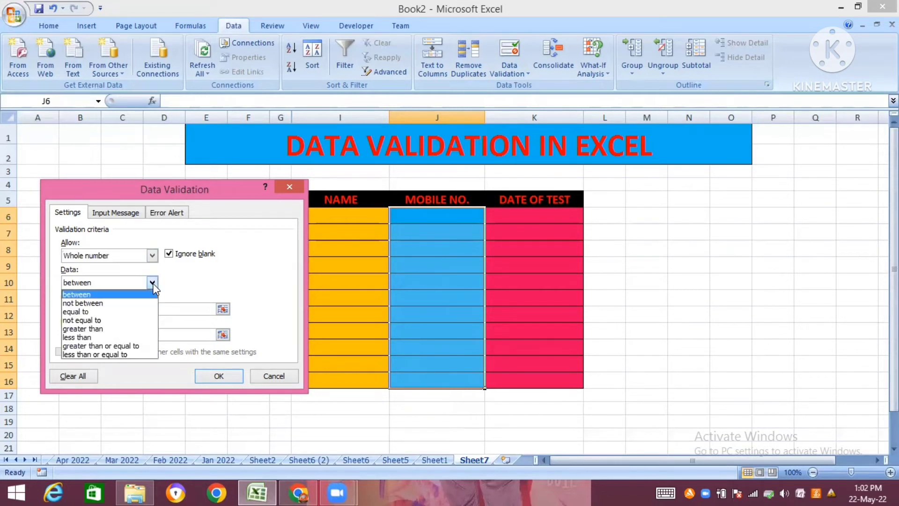
{"action": "left_click", "coordinate": [85, 312]}
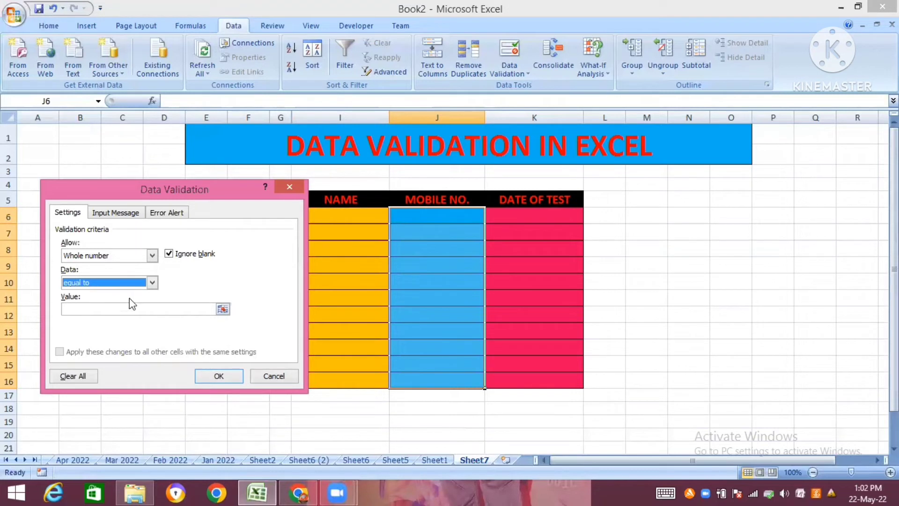
{"action": "left_click", "coordinate": [152, 283]}
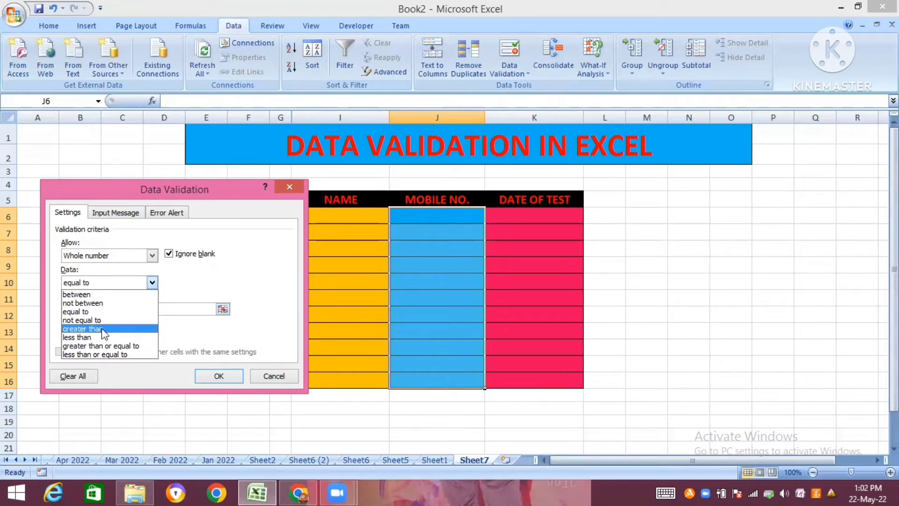
{"action": "left_click", "coordinate": [94, 292]}
{"action": "left_click", "coordinate": [94, 282]}
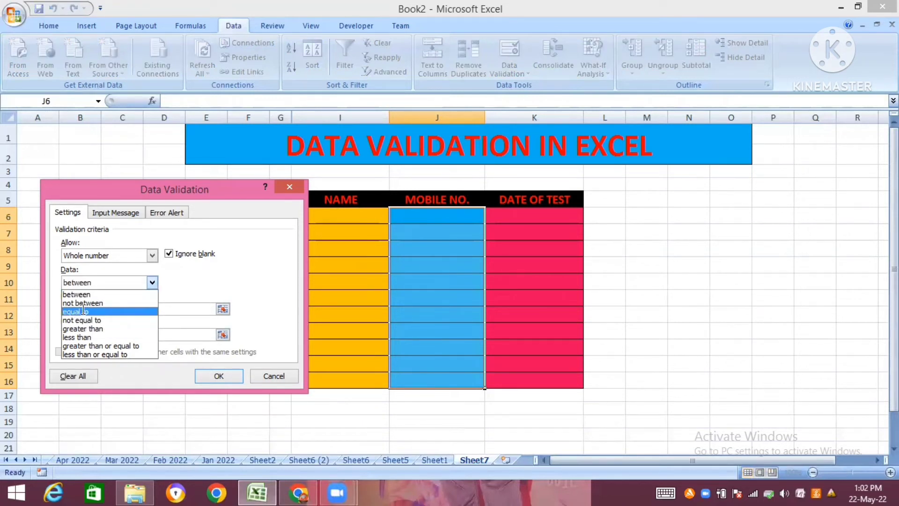
{"action": "left_click", "coordinate": [83, 311]}
{"action": "left_click", "coordinate": [81, 309]}
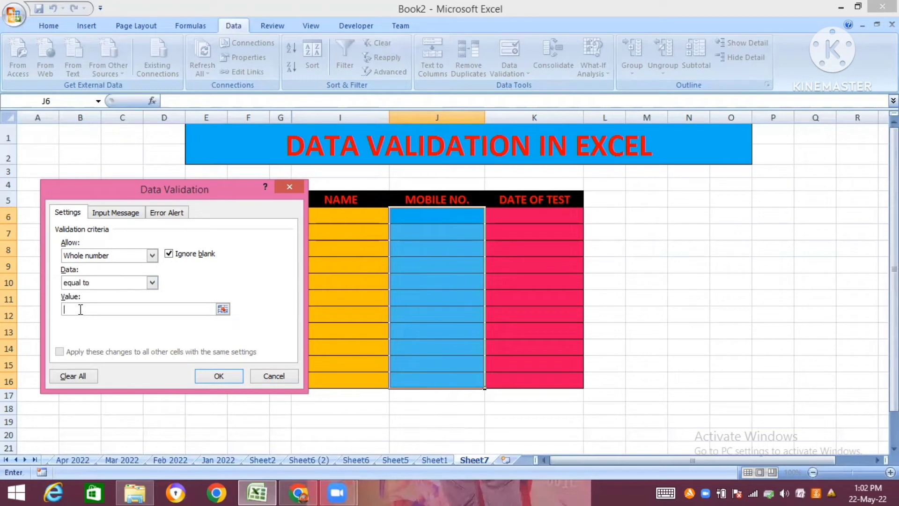
{"action": "type", "text": "1"}
{"action": "type", "text": "0"}
Step: Apply the rule and test it by entering 123 in J6, which is rejected, leaving J6 empty
{"action": "left_click", "coordinate": [226, 377]}
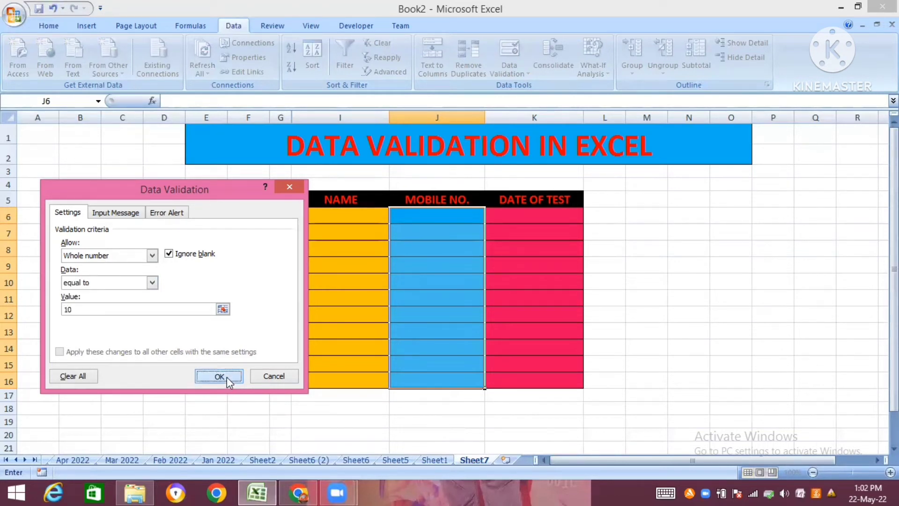
{"action": "left_click", "coordinate": [420, 217]}
{"action": "type", "text": "1"}
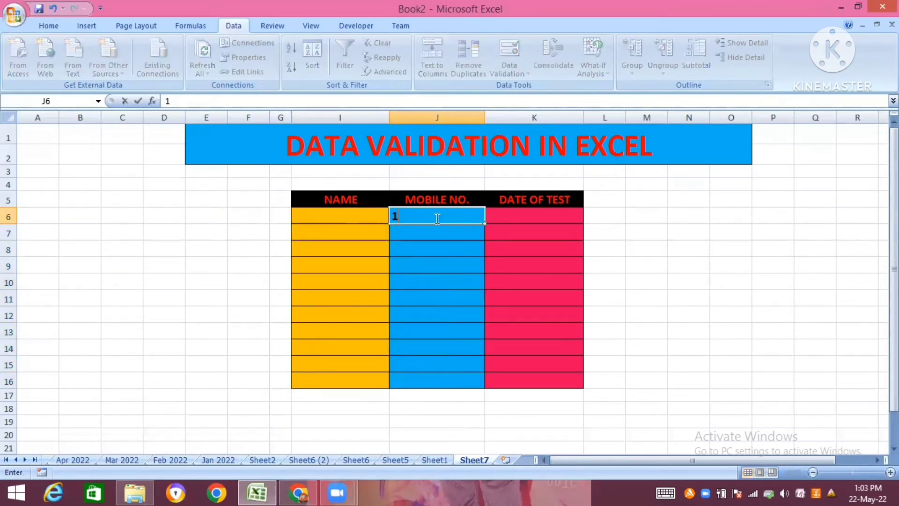
{"action": "type", "text": "23"}
{"action": "key", "text": "Return"}
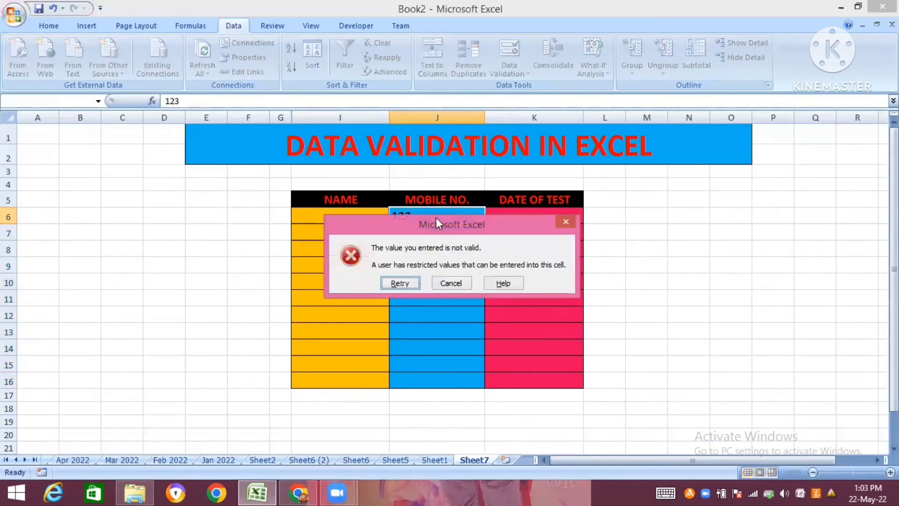
{"action": "left_click", "coordinate": [405, 281]}
{"action": "key", "text": "BackSpace"}
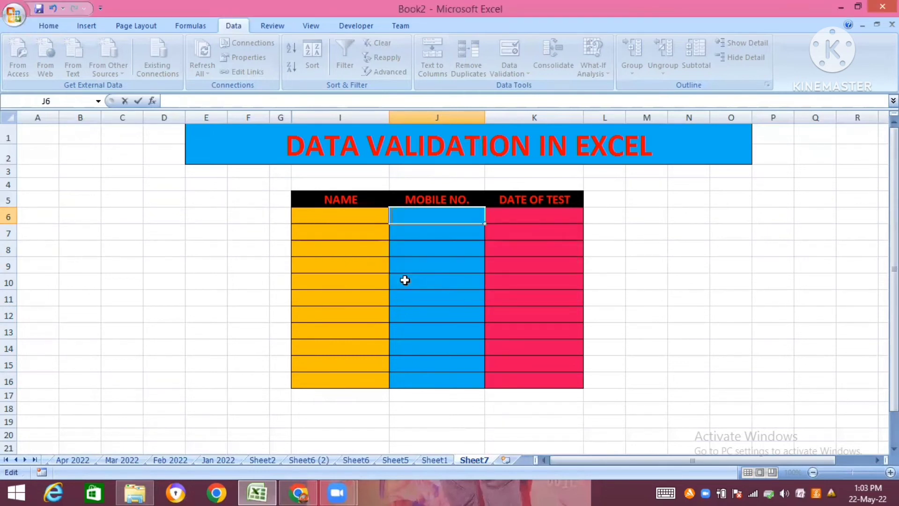
{"action": "left_click", "coordinate": [458, 242]}
{"action": "left_click", "coordinate": [449, 216]}
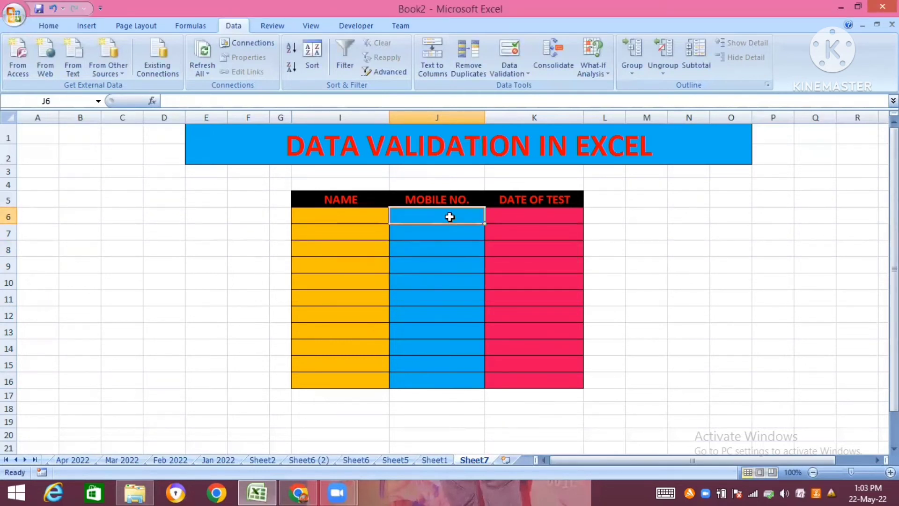
Step: Select J6:J16 and add a Stop alert titled 'Error' reading 'Please enter 10 digit number only'
{"action": "left_click_drag", "start_coordinate": [450, 217], "coordinate": [449, 380]}
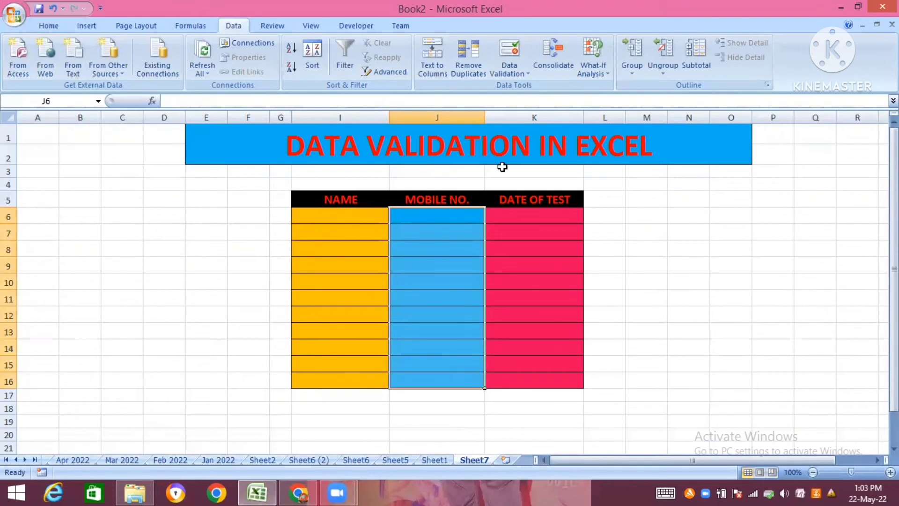
{"action": "left_click", "coordinate": [509, 63]}
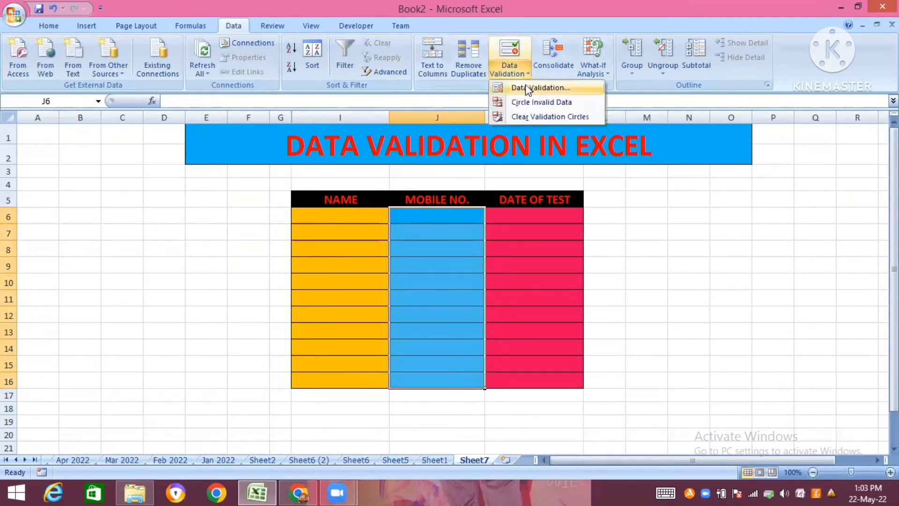
{"action": "left_click", "coordinate": [528, 89]}
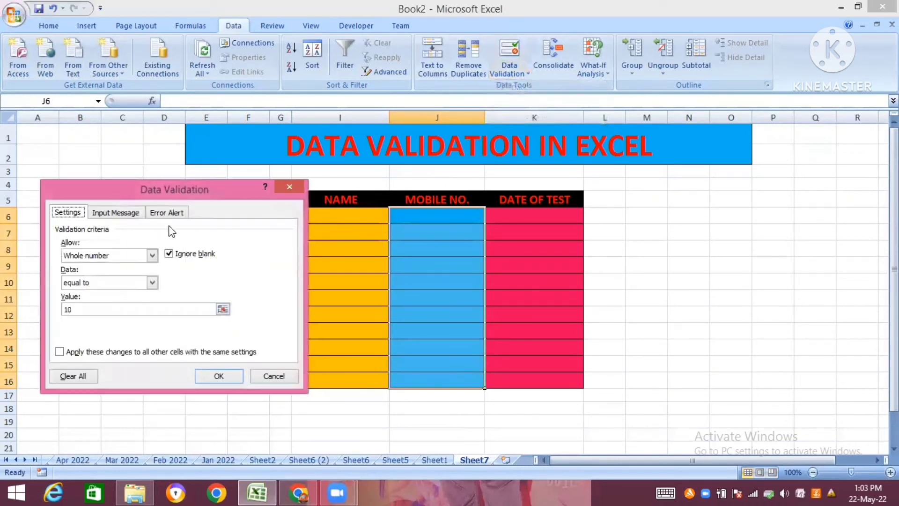
{"action": "left_click", "coordinate": [168, 214]}
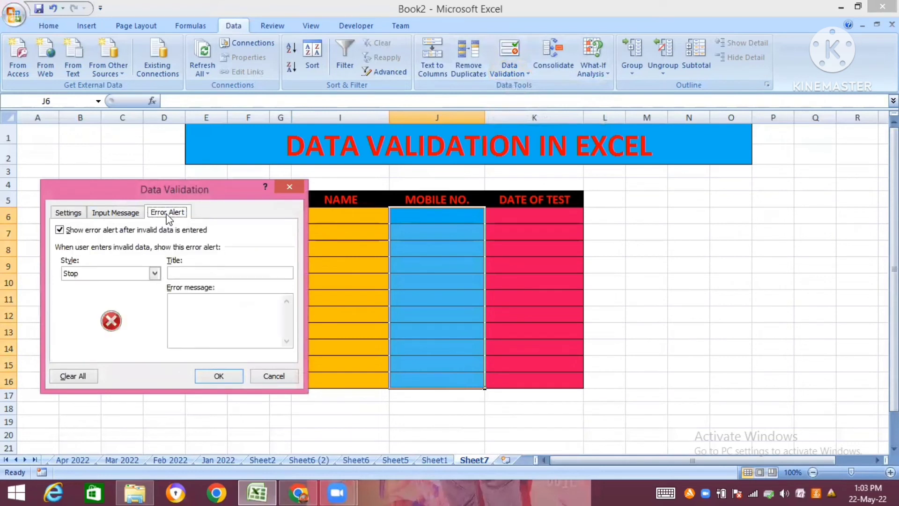
{"action": "left_click", "coordinate": [178, 272]}
{"action": "type", "text": "E"}
{"action": "type", "text": "rror"}
{"action": "left_click", "coordinate": [178, 300]}
{"action": "type", "text": "Ple"}
{"action": "type", "text": "ase"}
{"action": "type", "text": " enter "}
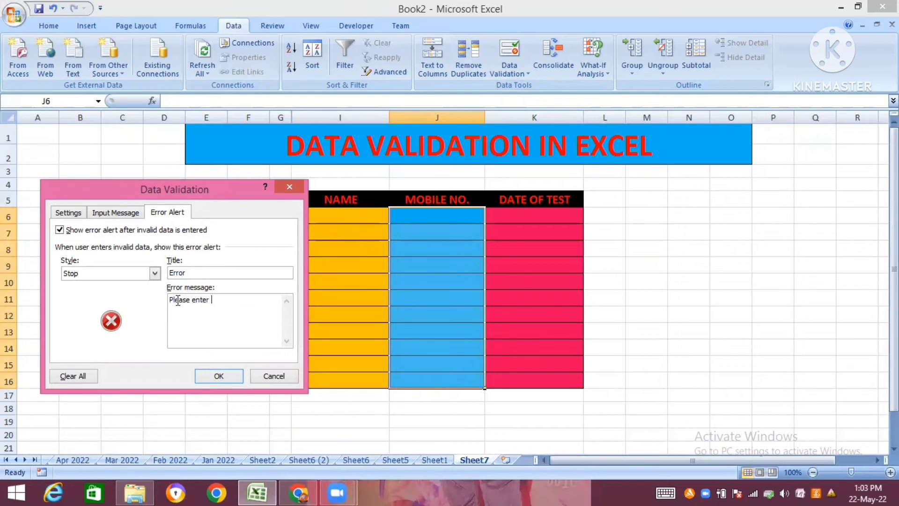
{"action": "type", "text": "2"}
{"action": "key", "text": "BackSpace"}
{"action": "type", "text": "10 di"}
{"action": "type", "text": "git n"}
{"action": "type", "text": "umber o"}
{"action": "type", "text": "nly"}
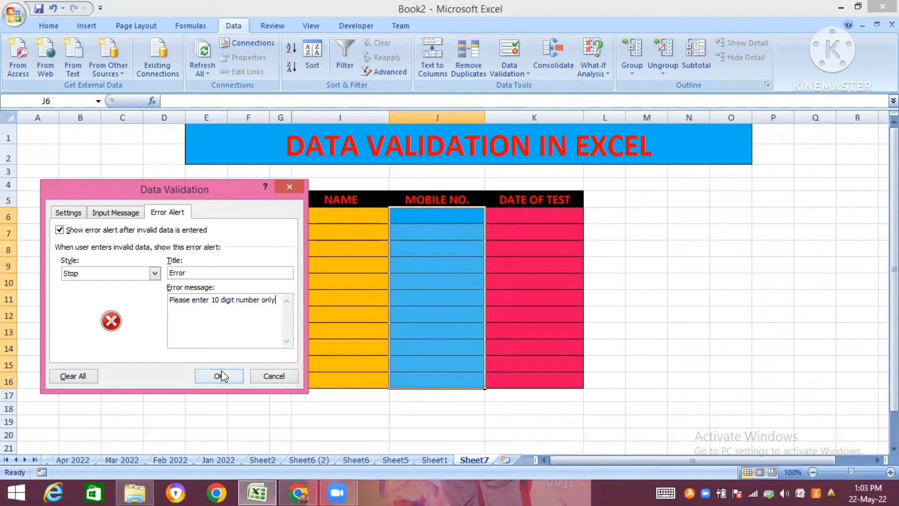
Step: Save the alert and test J6 with 9867554, which triggers the 10-digit error
{"action": "left_click", "coordinate": [220, 376]}
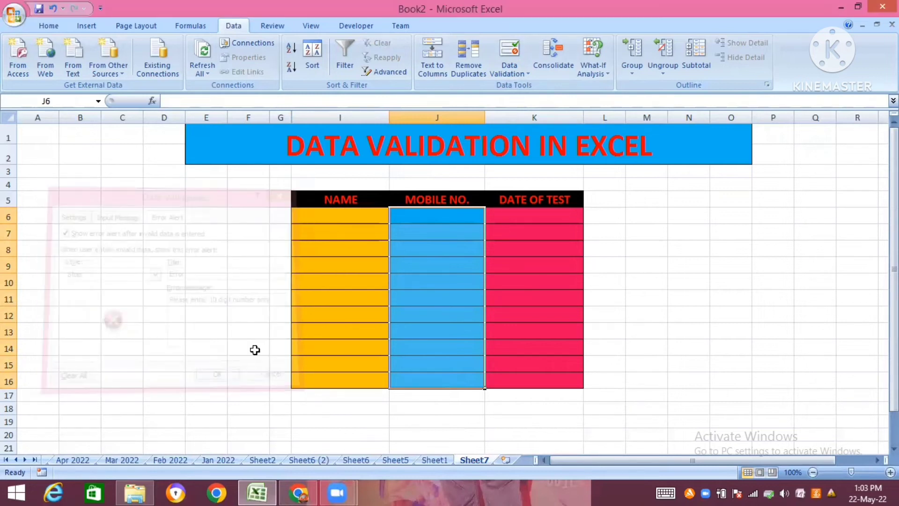
{"action": "left_click", "coordinate": [437, 223]}
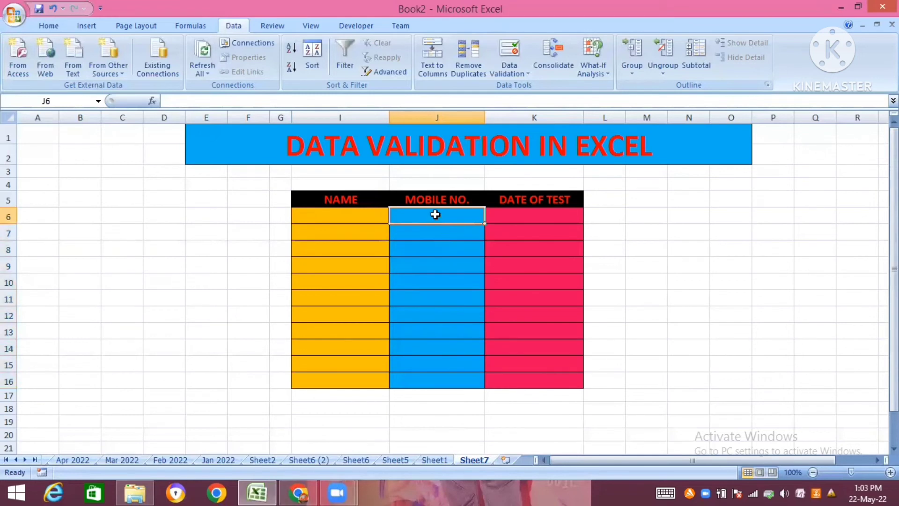
{"action": "type", "text": "9867554"}
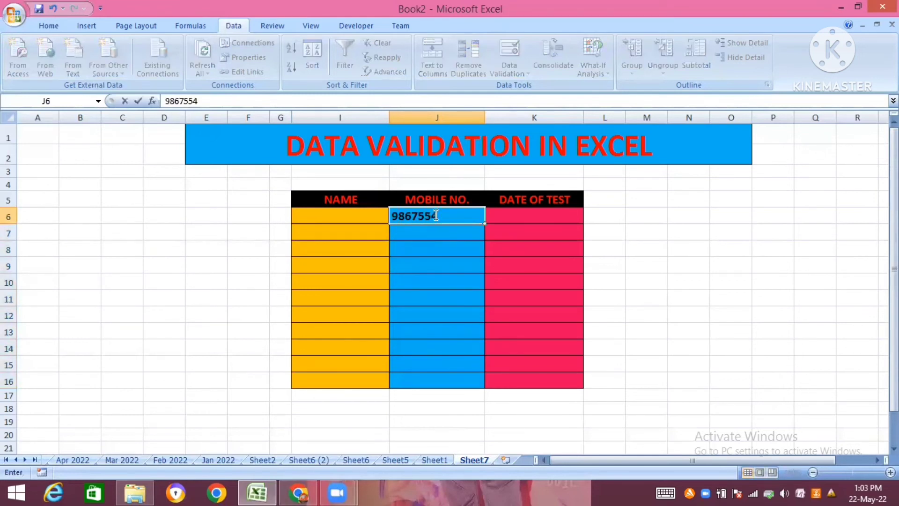
{"action": "key", "text": "Return"}
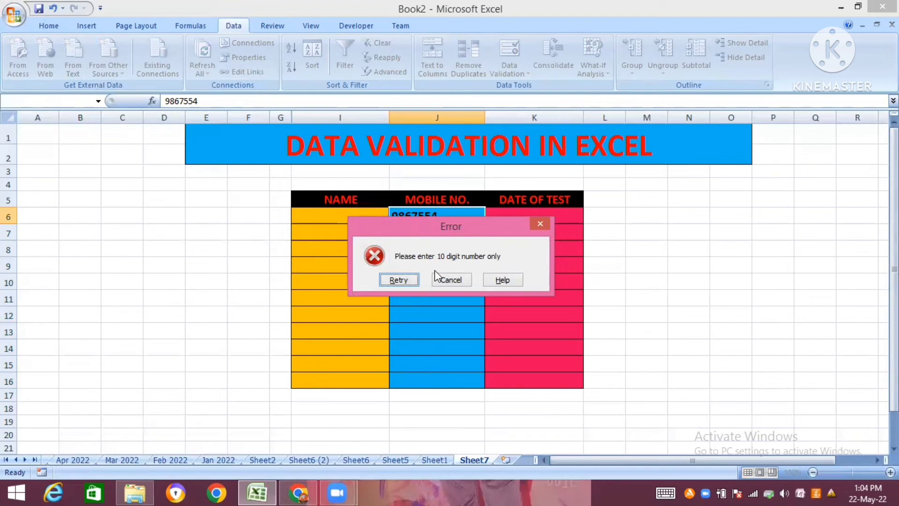
{"action": "left_click", "coordinate": [404, 281]}
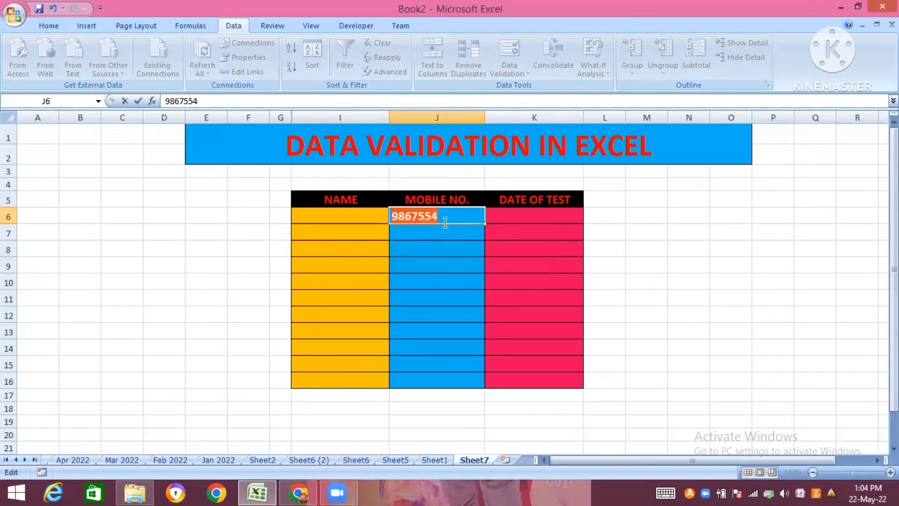
{"action": "left_click", "coordinate": [446, 222]}
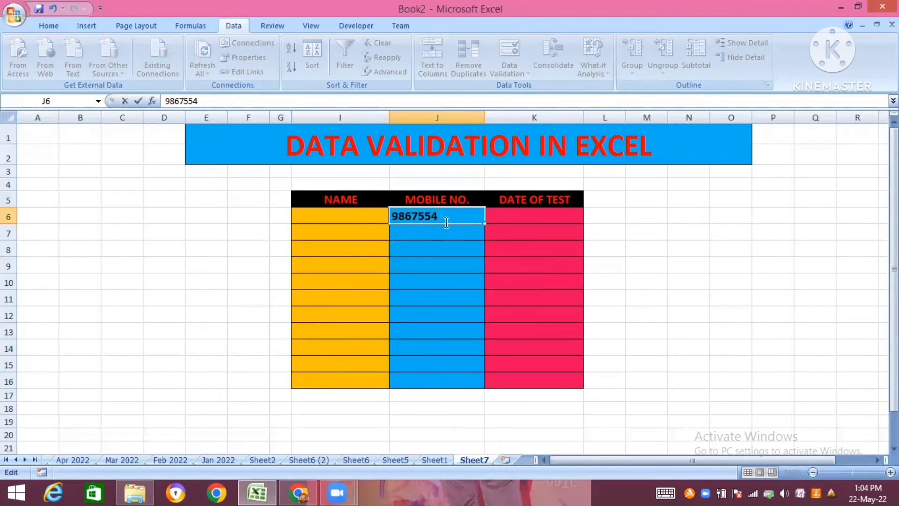
{"action": "type", "text": "87867575675"}
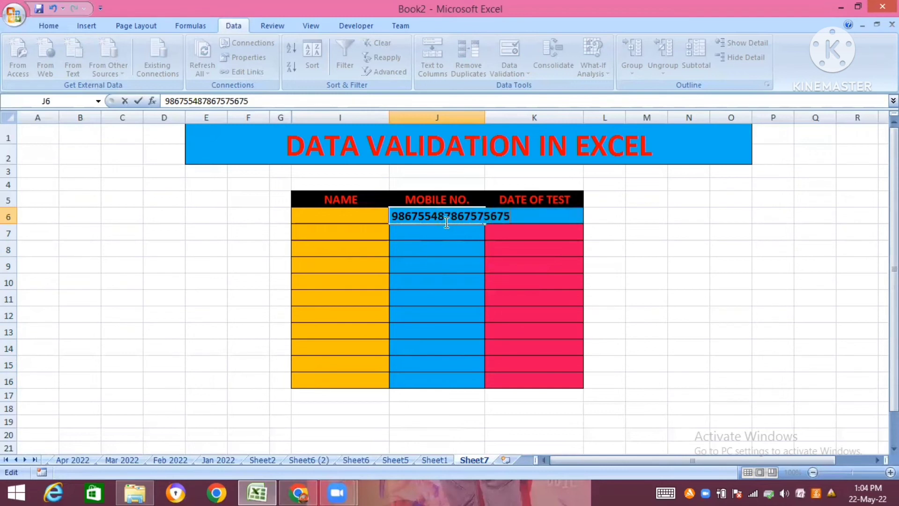
{"action": "key", "text": "Return"}
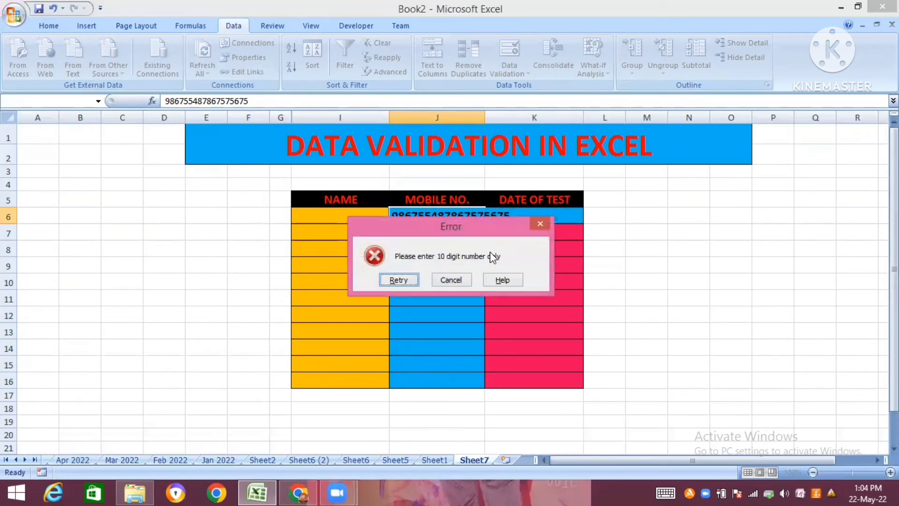
{"action": "left_click", "coordinate": [400, 279]}
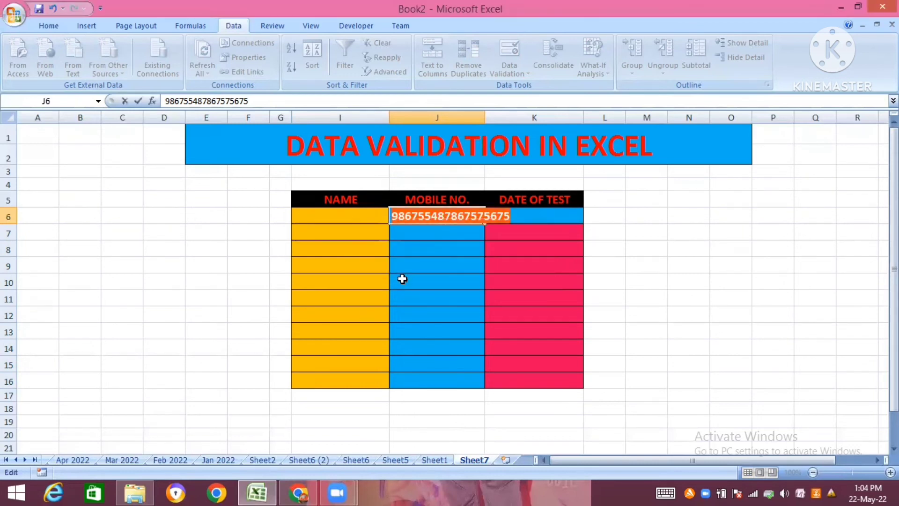
{"action": "key", "text": "Delete"}
Step: Select K6:K16 and allow only dates between 01-06-2022 and 30-06-2022
{"action": "left_click", "coordinate": [527, 296]}
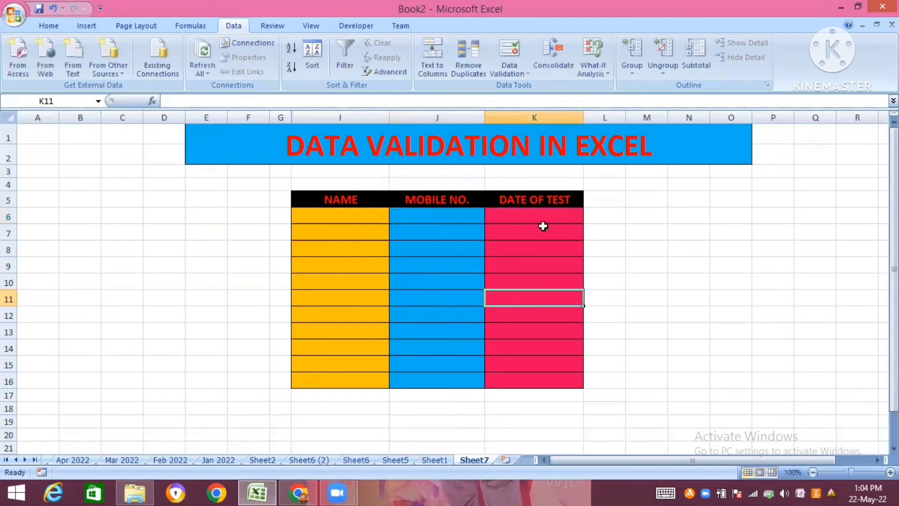
{"action": "left_click", "coordinate": [537, 216]}
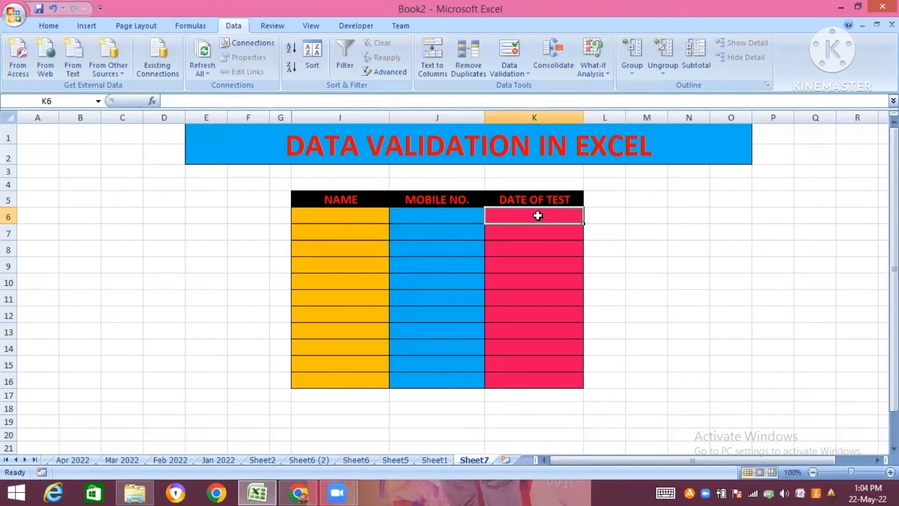
{"action": "left_click_drag", "start_coordinate": [537, 215], "coordinate": [545, 382]}
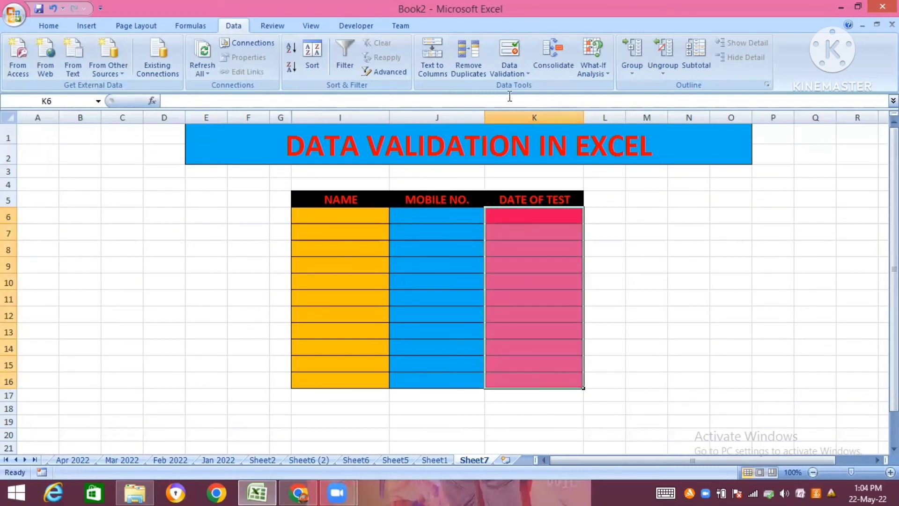
{"action": "left_click", "coordinate": [509, 62]}
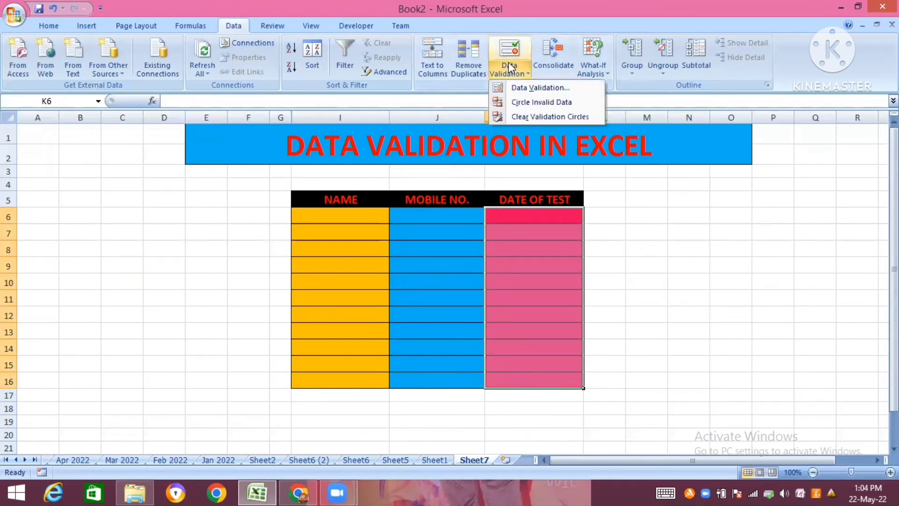
{"action": "left_click", "coordinate": [525, 87]}
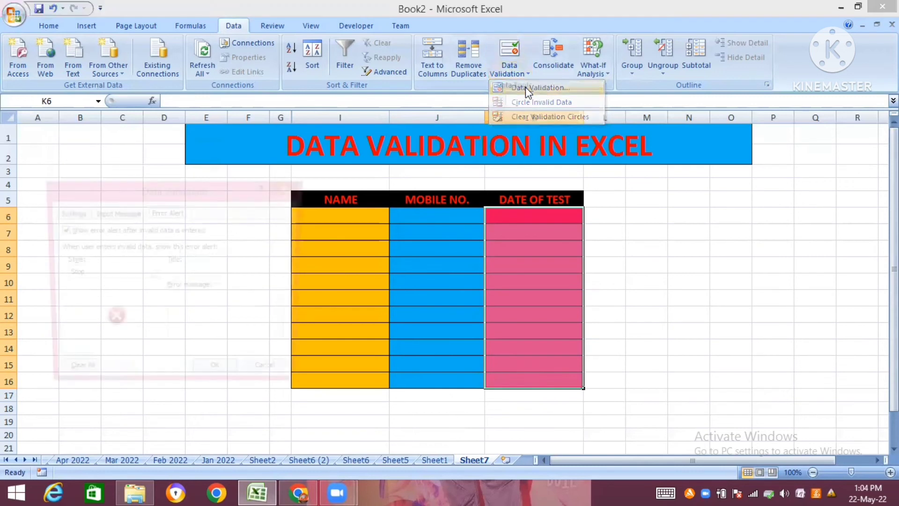
{"action": "left_click", "coordinate": [78, 214]}
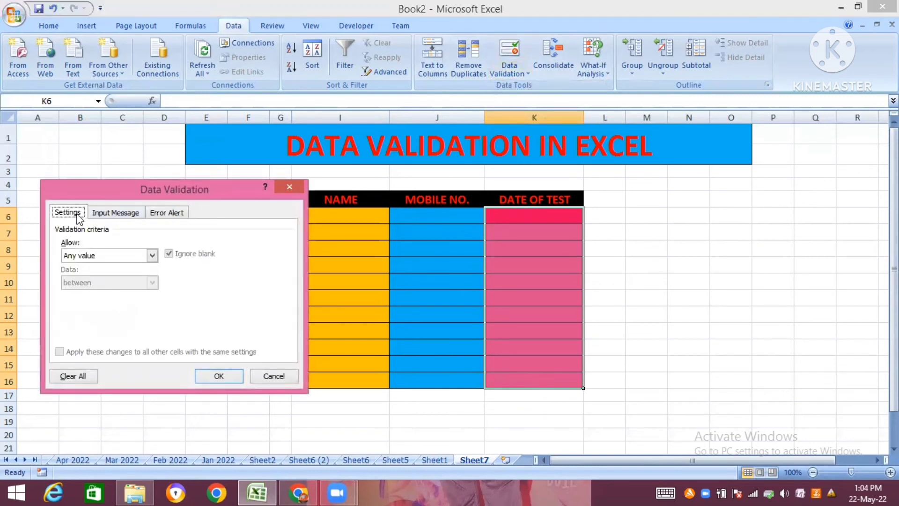
{"action": "left_click", "coordinate": [153, 256]}
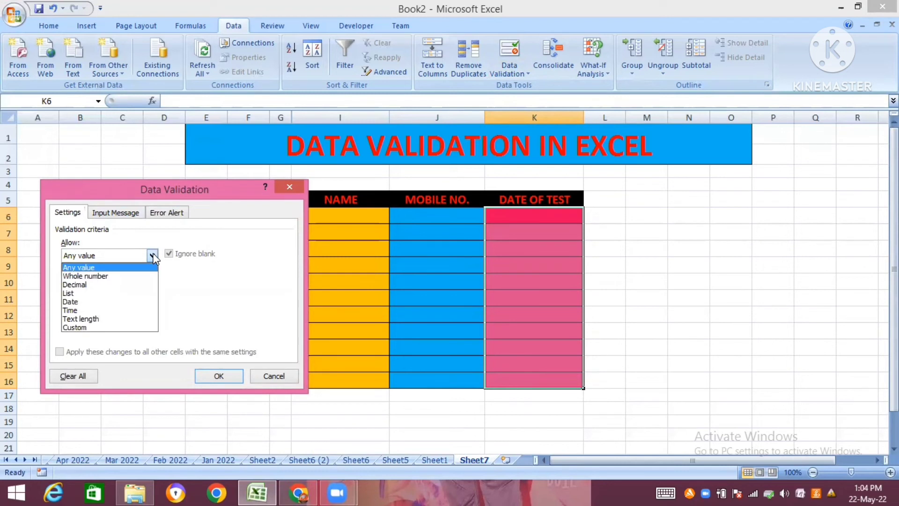
{"action": "left_click", "coordinate": [75, 302]}
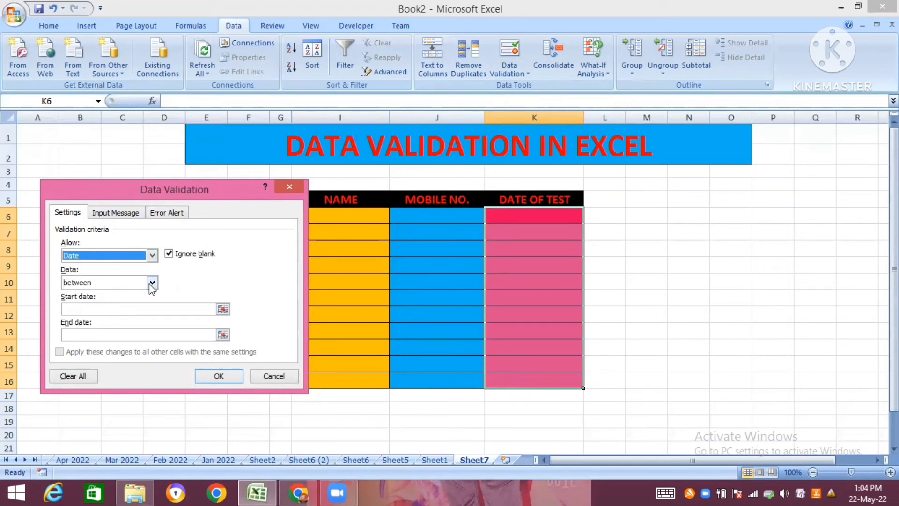
{"action": "left_click", "coordinate": [83, 309]}
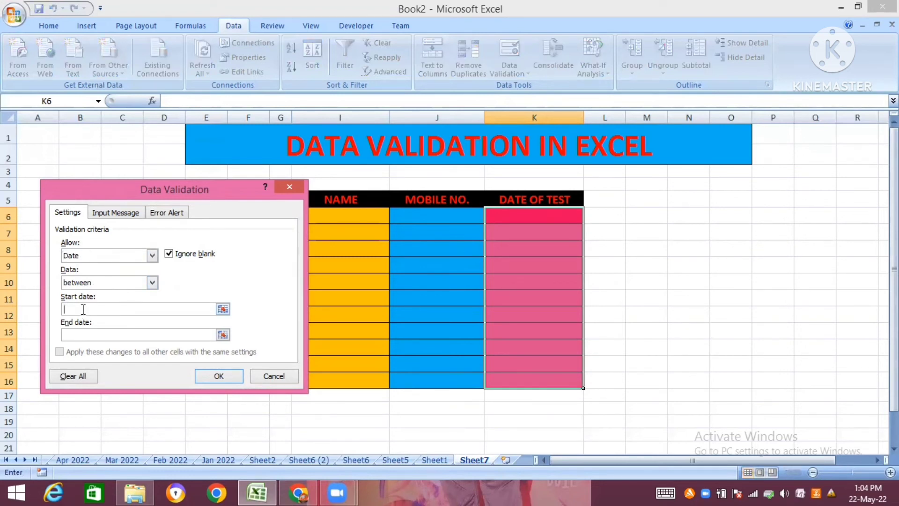
{"action": "type", "text": "01-"}
{"action": "type", "text": "06"}
{"action": "type", "text": "-2022"}
{"action": "left_click", "coordinate": [69, 335]}
{"action": "type", "text": "30-"}
{"action": "type", "text": "06-"}
{"action": "type", "text": "2022"}
{"action": "left_click", "coordinate": [220, 375]}
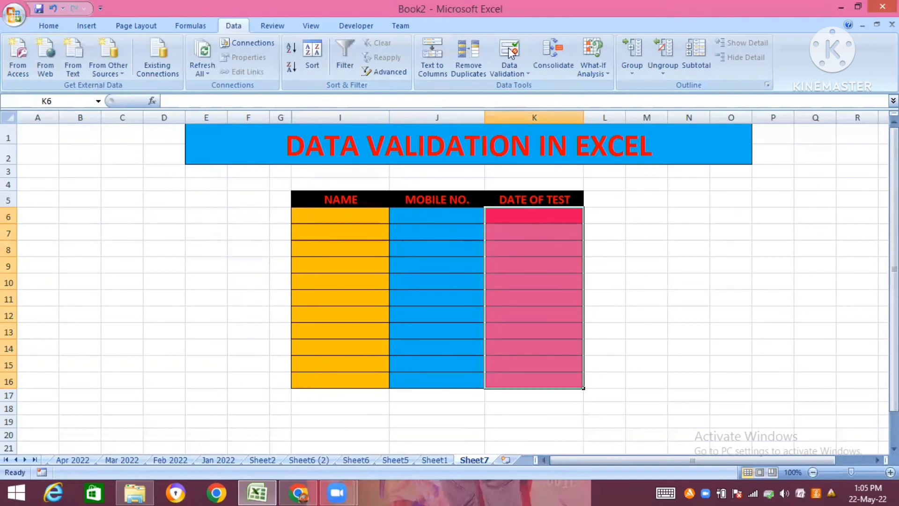
Step: Add a Stop error alert titled 'Error' with message 'Please enter dates of June 2022' to the date cells
{"action": "left_click", "coordinate": [511, 68]}
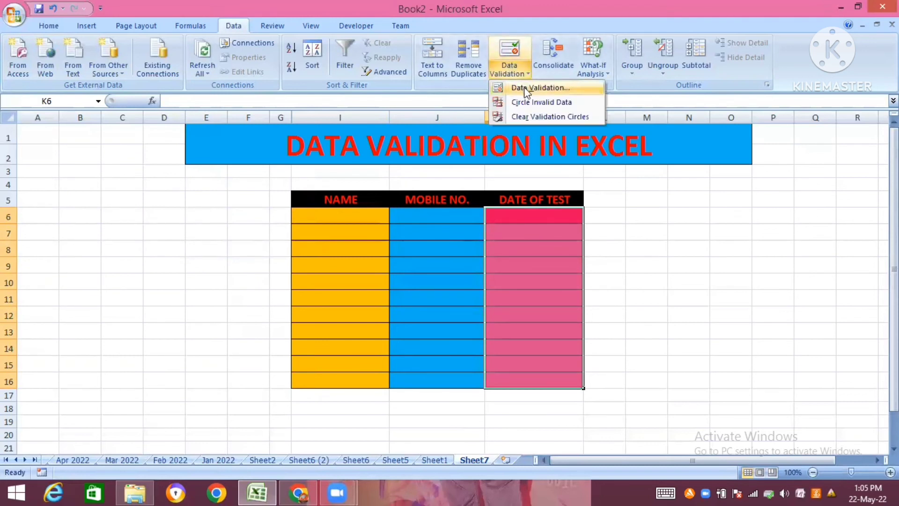
{"action": "left_click", "coordinate": [525, 87]}
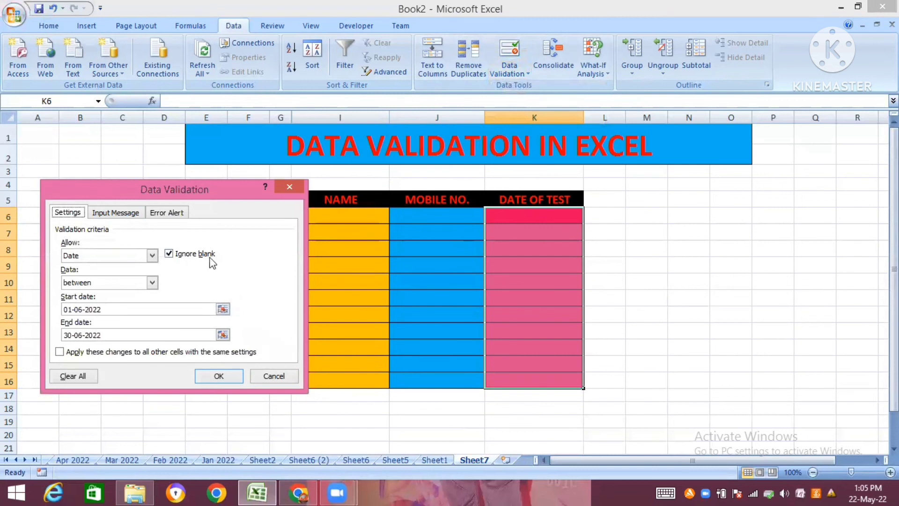
{"action": "left_click", "coordinate": [166, 212]}
{"action": "left_click", "coordinate": [174, 274]}
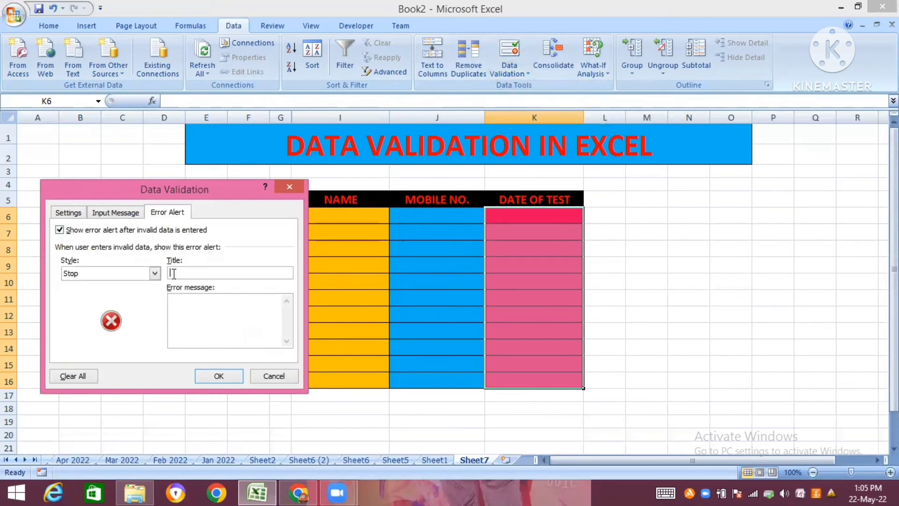
{"action": "type", "text": "Error"}
{"action": "left_click", "coordinate": [172, 300]}
{"action": "type", "text": "Please e"}
{"action": "type", "text": "nter da"}
{"action": "type", "text": "tes of "}
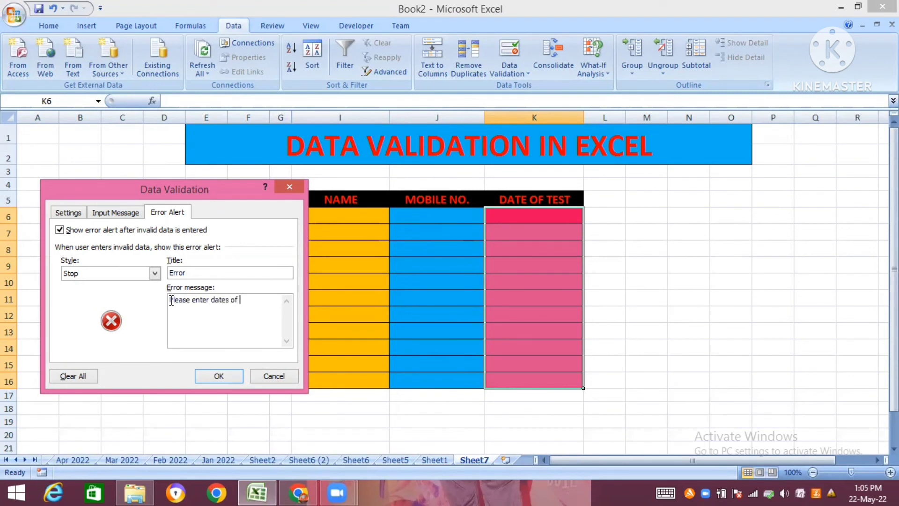
{"action": "type", "text": "June 2"}
{"action": "type", "text": "022"}
{"action": "left_click", "coordinate": [219, 379]}
Step: Enter the May date 01-05-2022 in K6 to trigger the custom error alert
{"action": "left_click", "coordinate": [515, 220]}
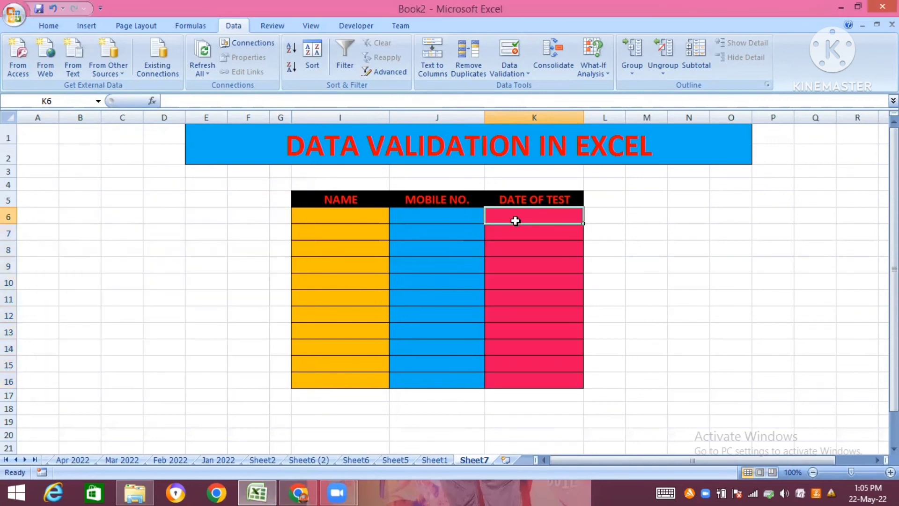
{"action": "type", "text": "01"}
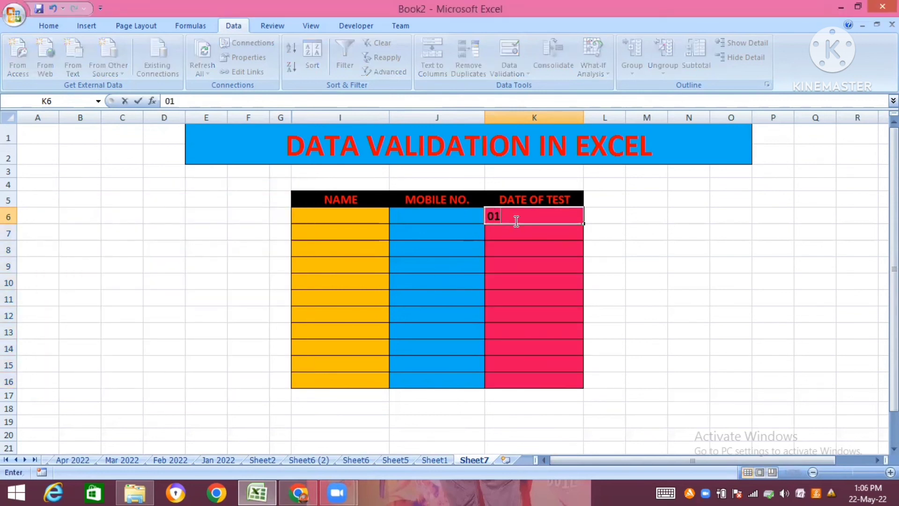
{"action": "type", "text": "-"}
{"action": "type", "text": "05-2"}
{"action": "type", "text": "022"}
{"action": "key", "text": "Return"}
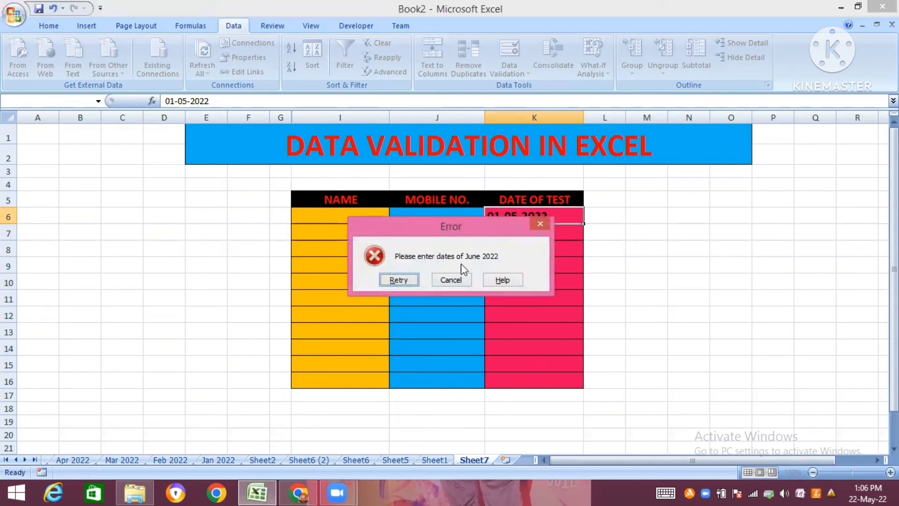
Step: Retry and change the month from 5 to 6 so K6 accepts 01-06-2022
{"action": "left_click", "coordinate": [401, 280]}
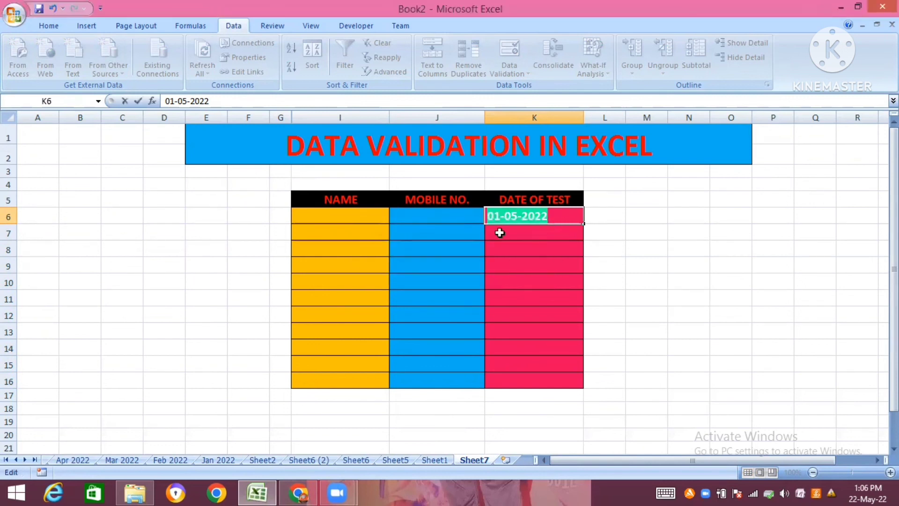
{"action": "left_click", "coordinate": [513, 216]}
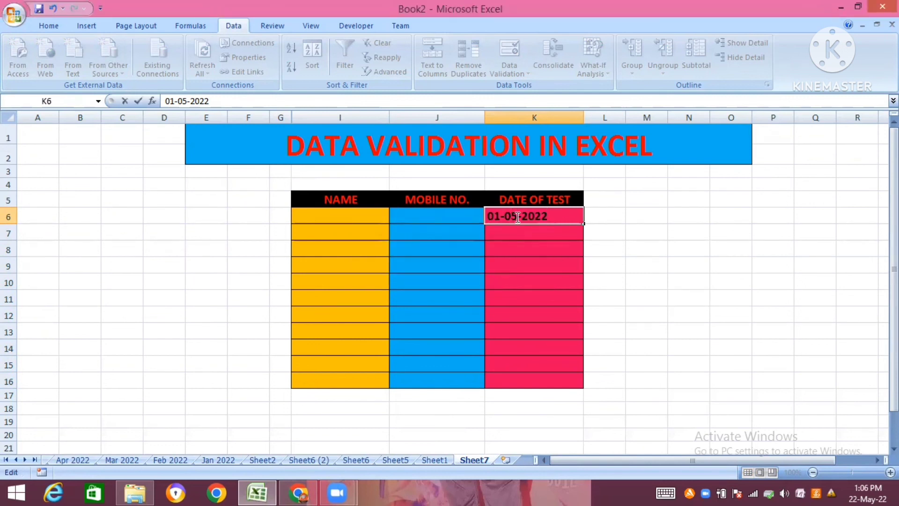
{"action": "key", "text": "BackSpace"}
{"action": "type", "text": "6"}
{"action": "key", "text": "Return"}
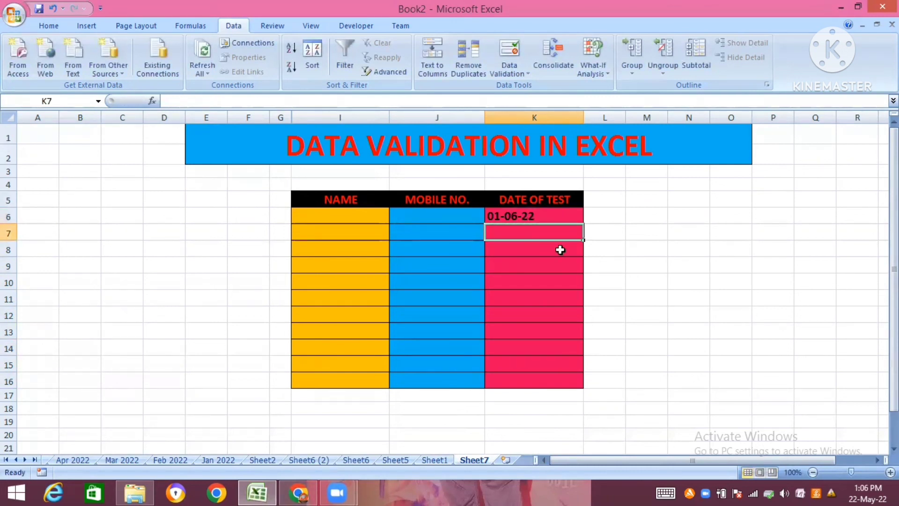